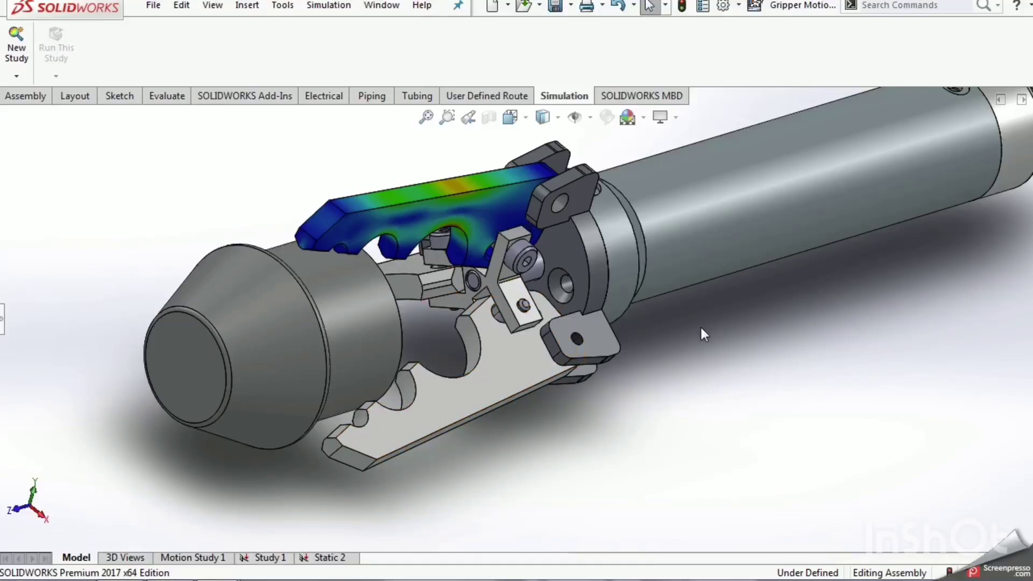
Select the lower gripper finger and open MS-FINGER.sldprt in its own window.
mouse_move(680, 330)
middle_down()
mouse_move(638, 368)
mouse_move(637, 438)
mouse_move(653, 326)
mouse_move(664, 329)
middle_up()
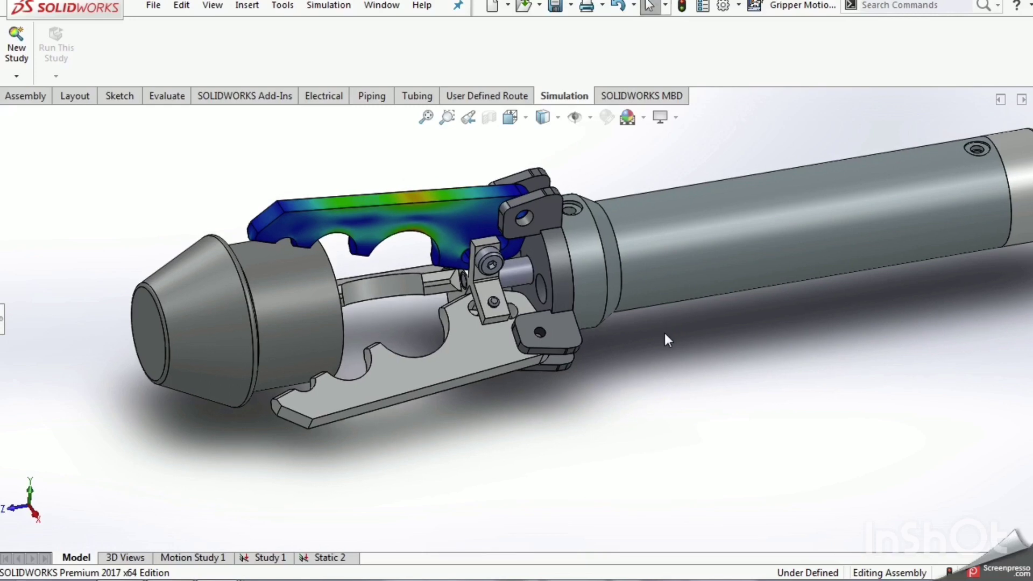
click(450, 338)
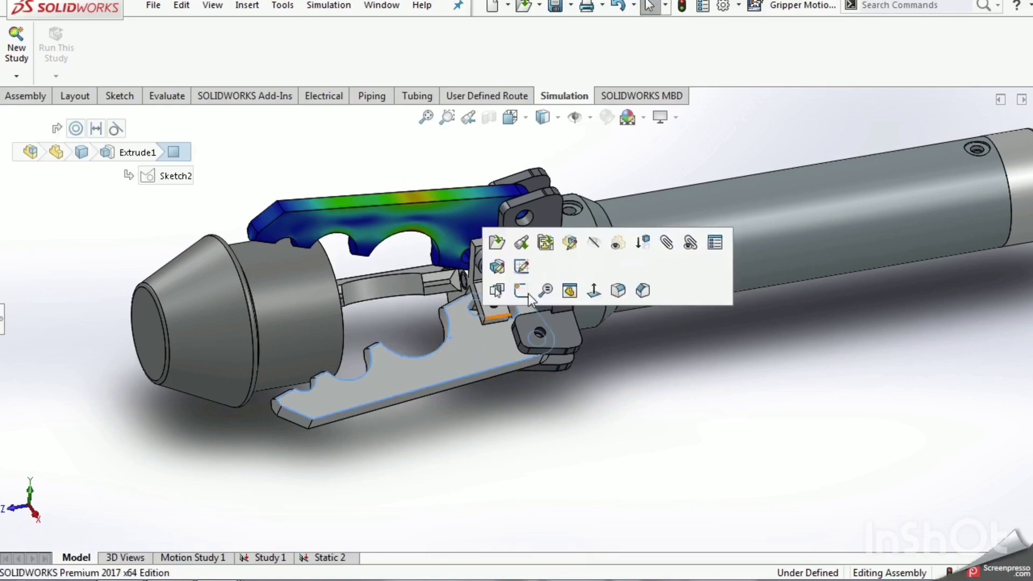
click(500, 249)
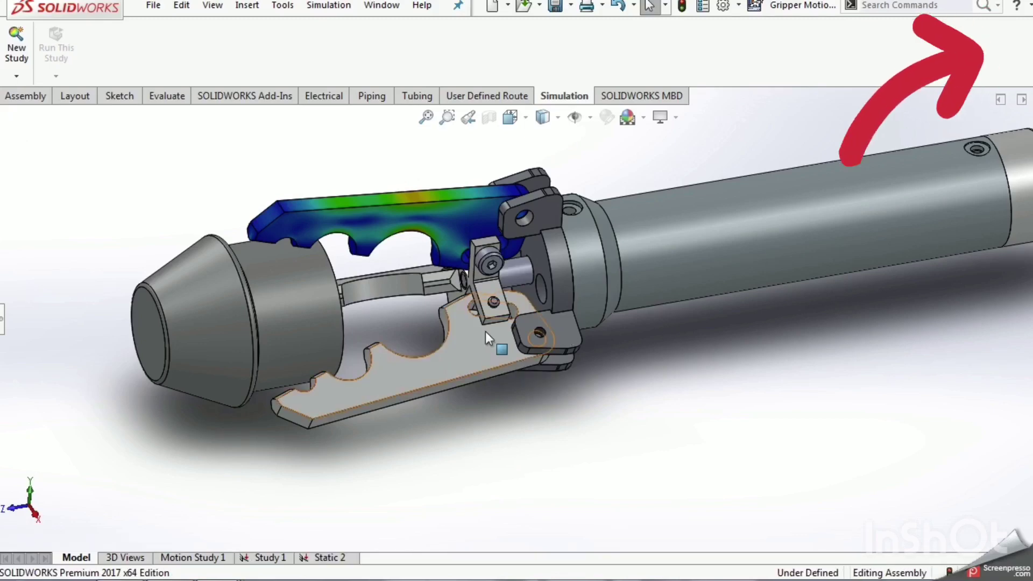
click(449, 338)
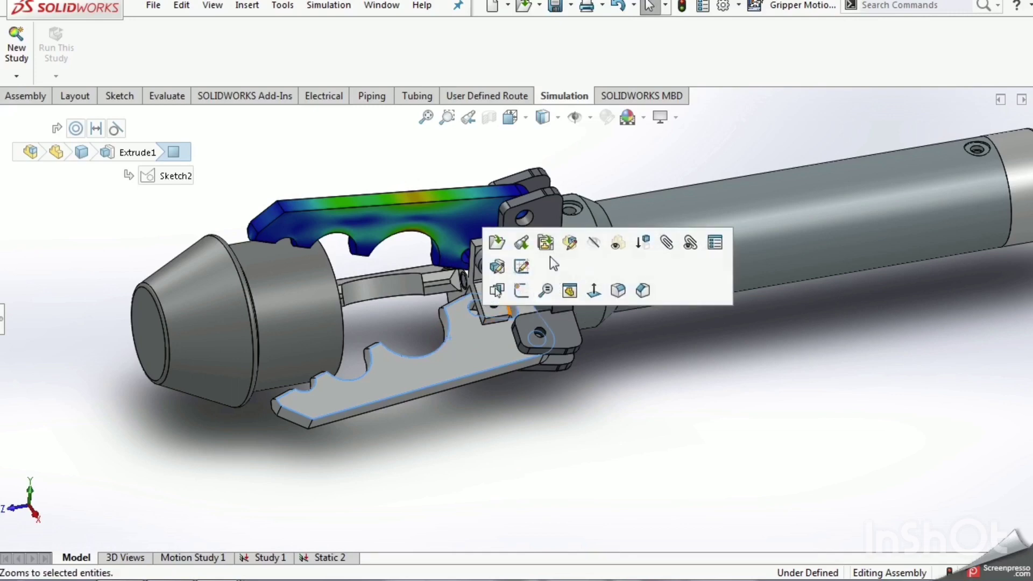
click(498, 243)
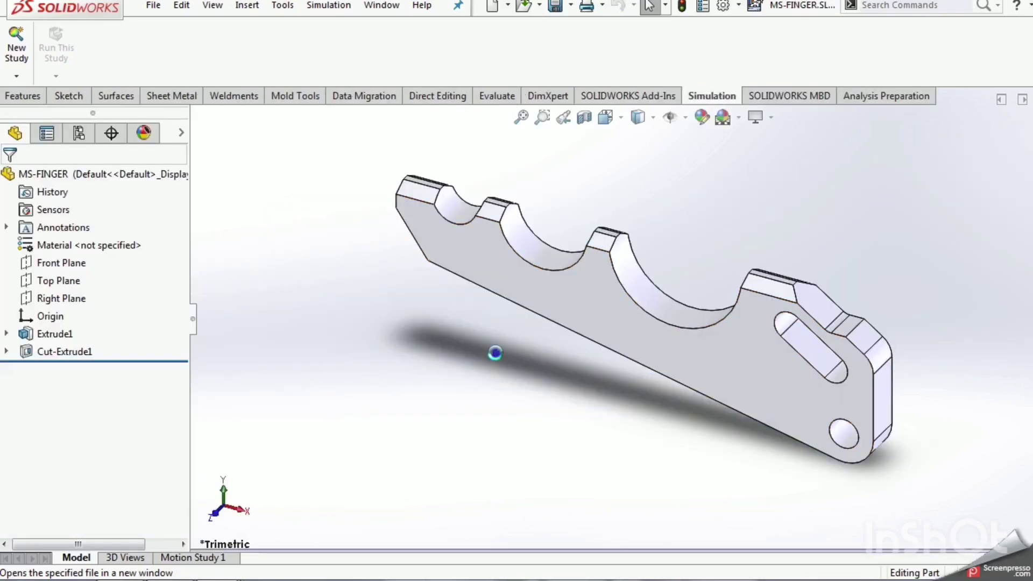
right_click(112, 248)
Choose 6063-T6 under Aluminium Alloys in the material library, apply it, and close.
click(124, 253)
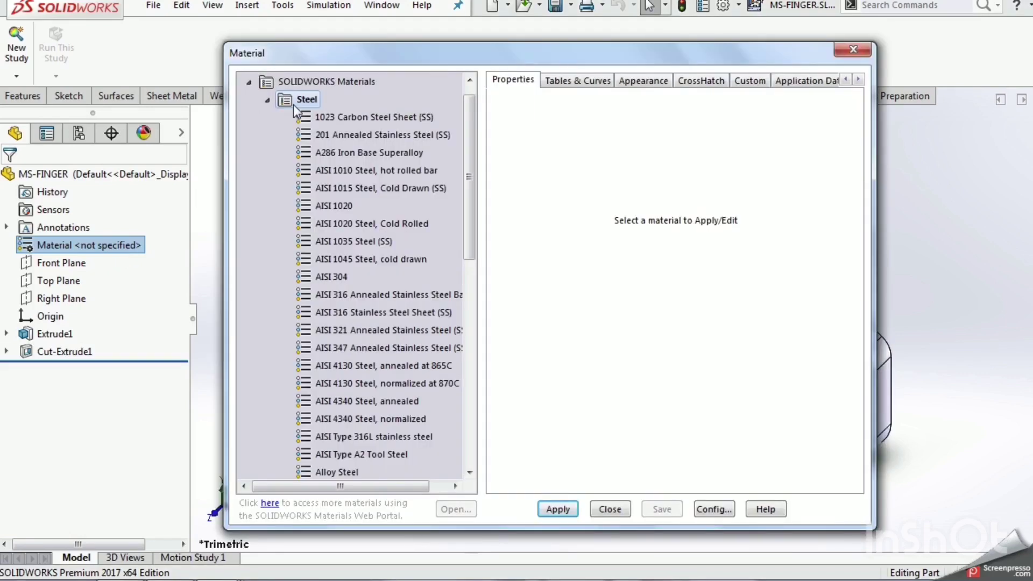
click(271, 104)
click(274, 153)
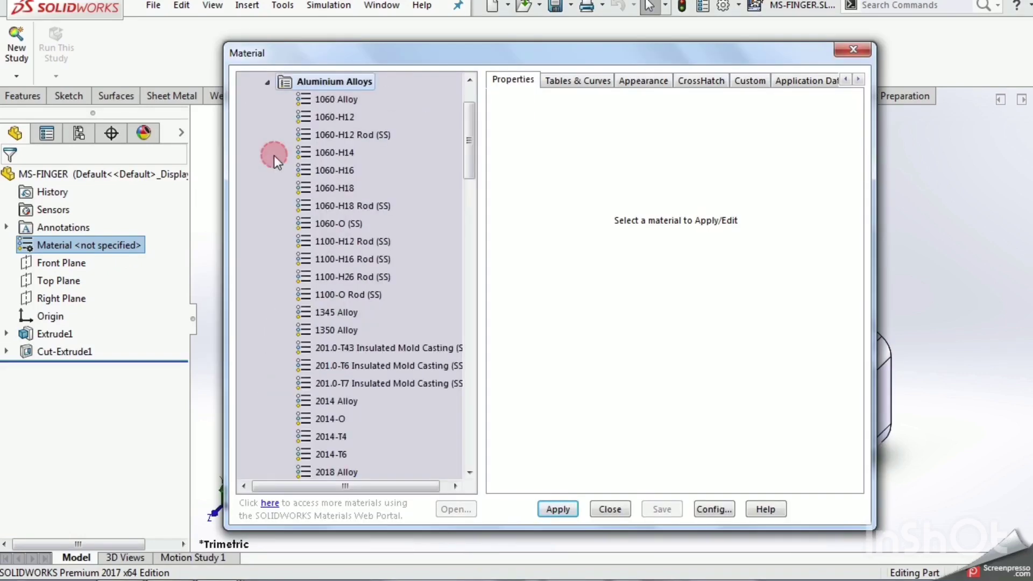
drag(473, 157, 480, 375)
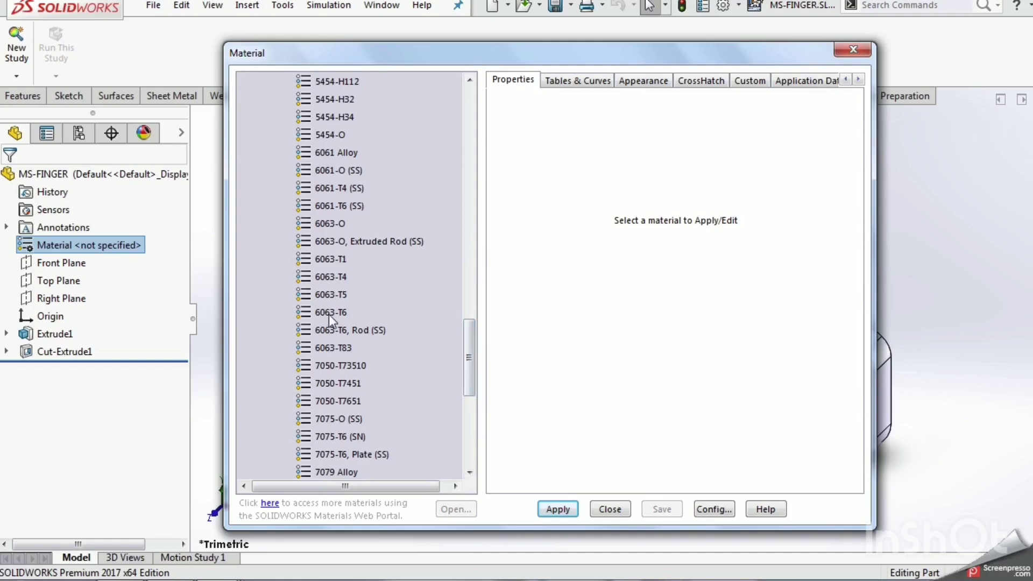
click(330, 313)
click(557, 509)
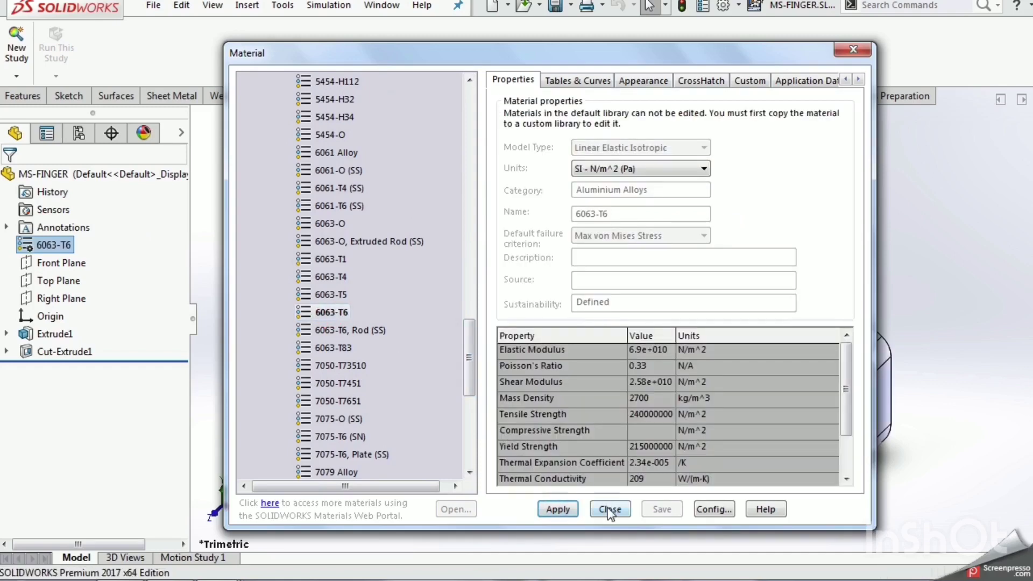
click(610, 509)
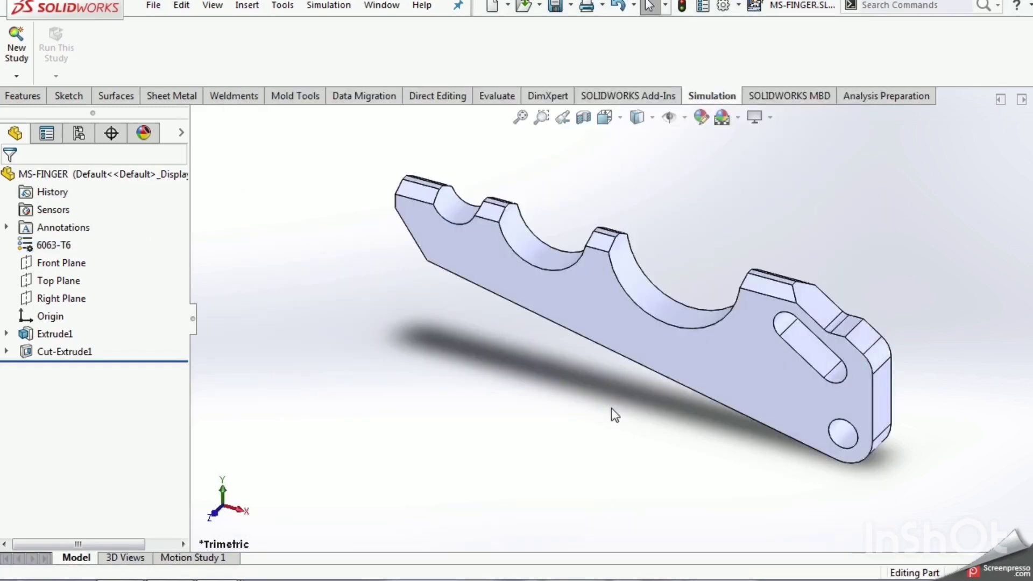
Create a new static simulation study named Static 1.
click(16, 76)
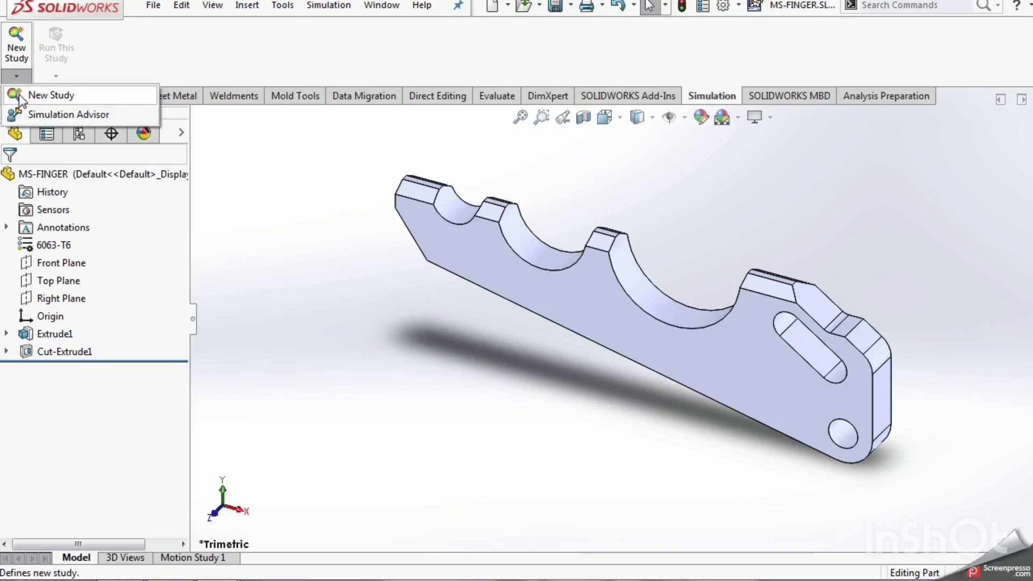
click(21, 95)
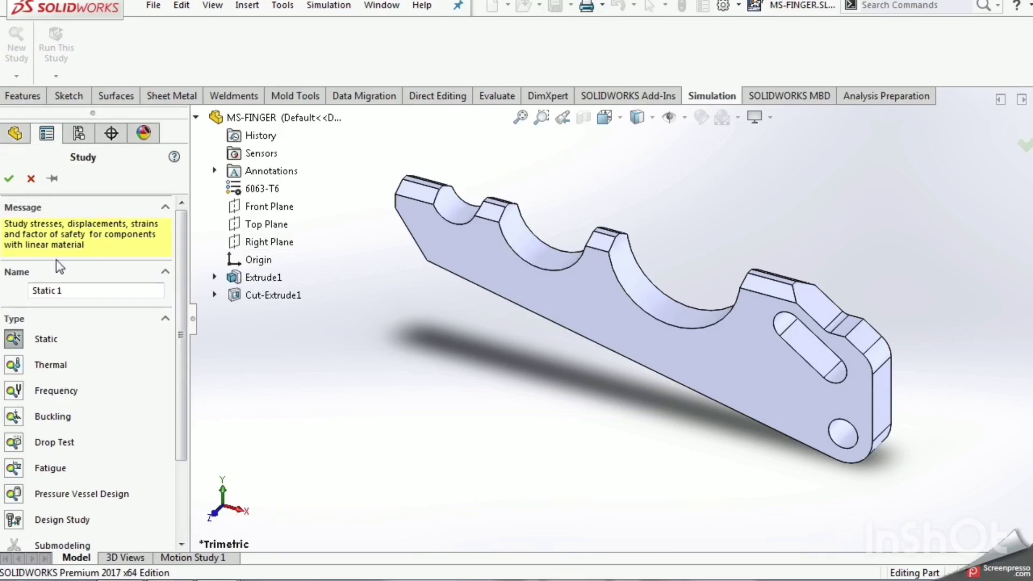
click(9, 179)
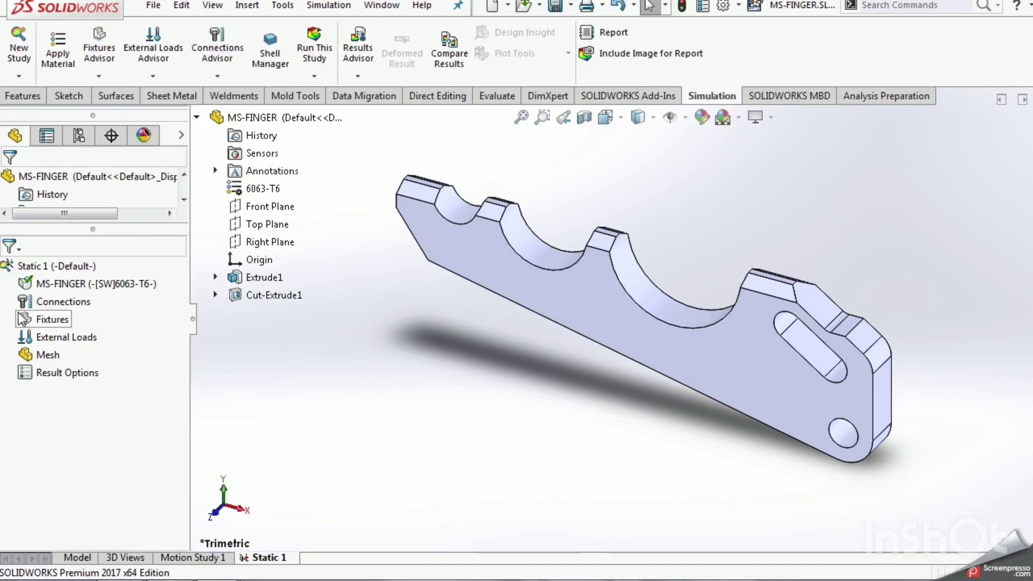
mouse_move(40, 301)
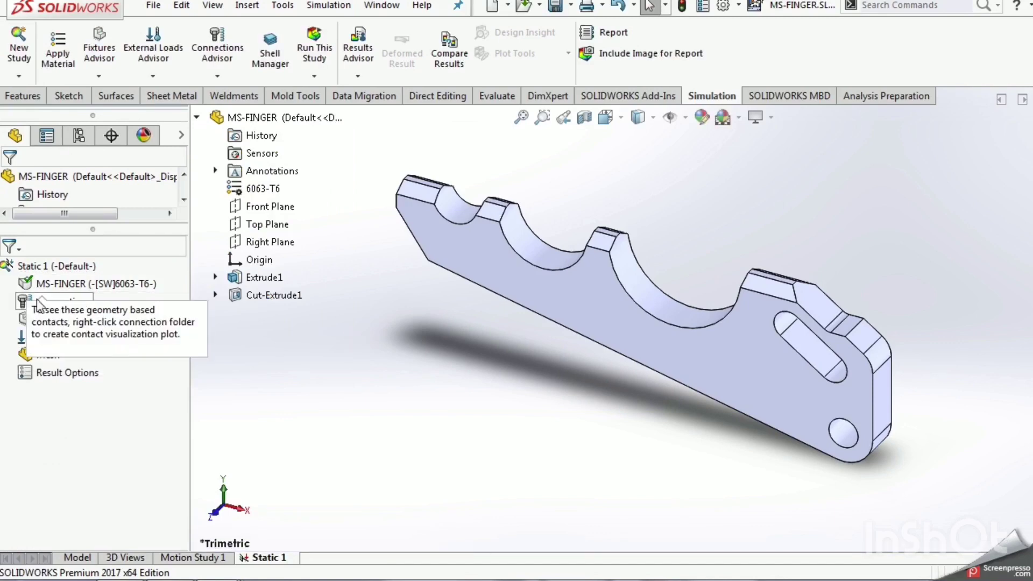
Add a Fixed Hinge fixture on the lower hole's inner face and return to the Model tab.
right_click(40, 301)
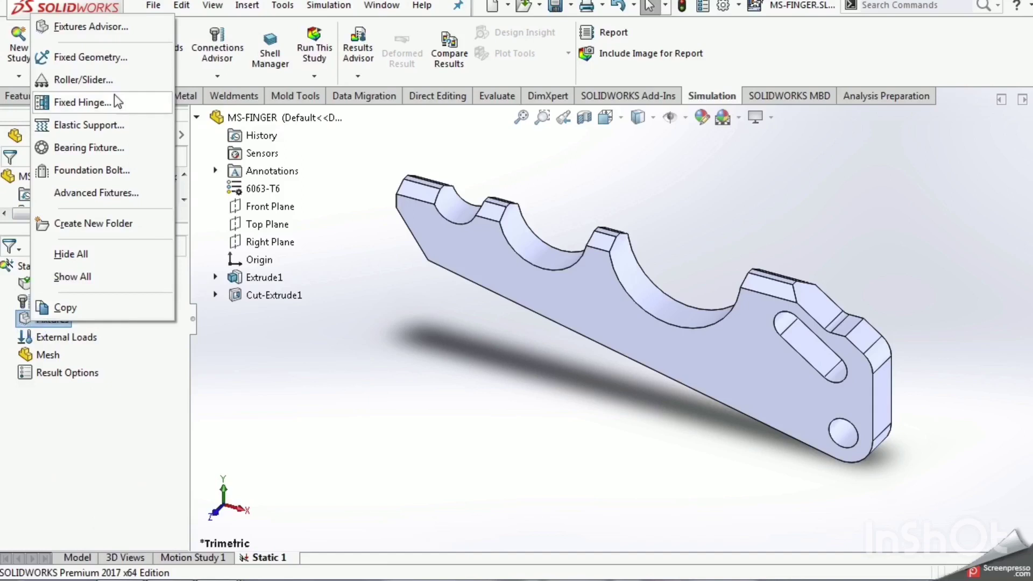
click(100, 59)
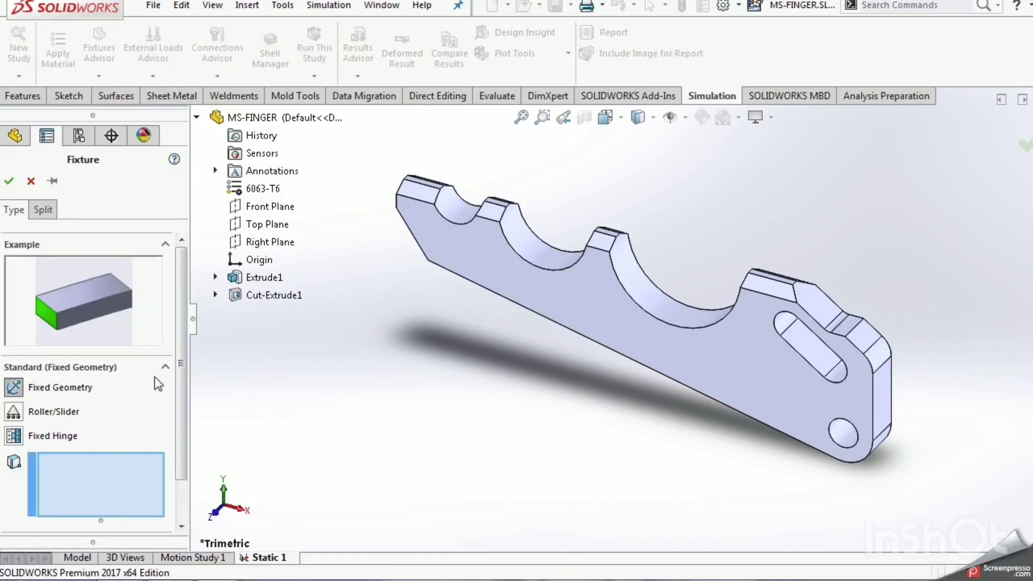
click(14, 435)
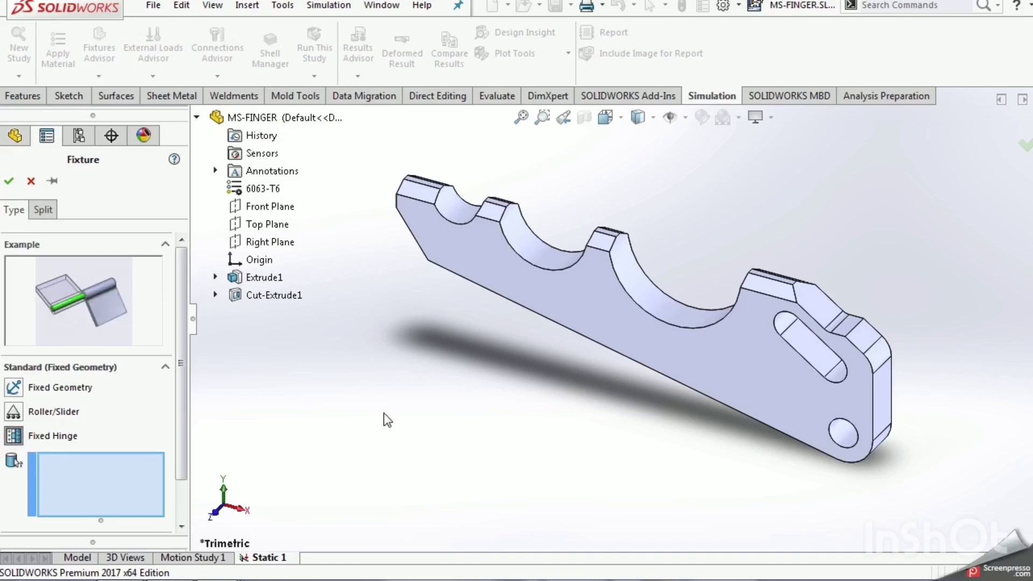
click(866, 432)
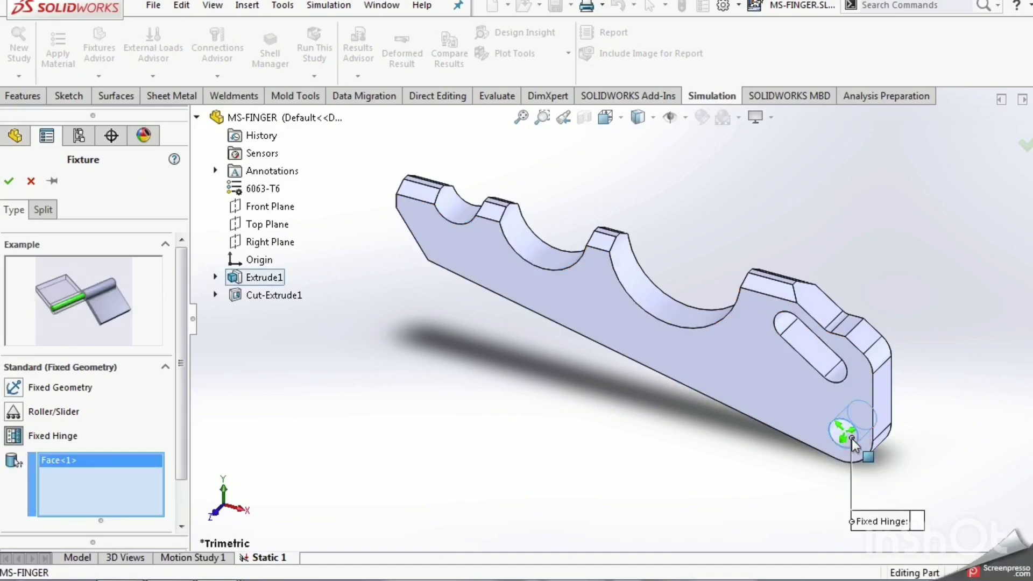
click(1020, 146)
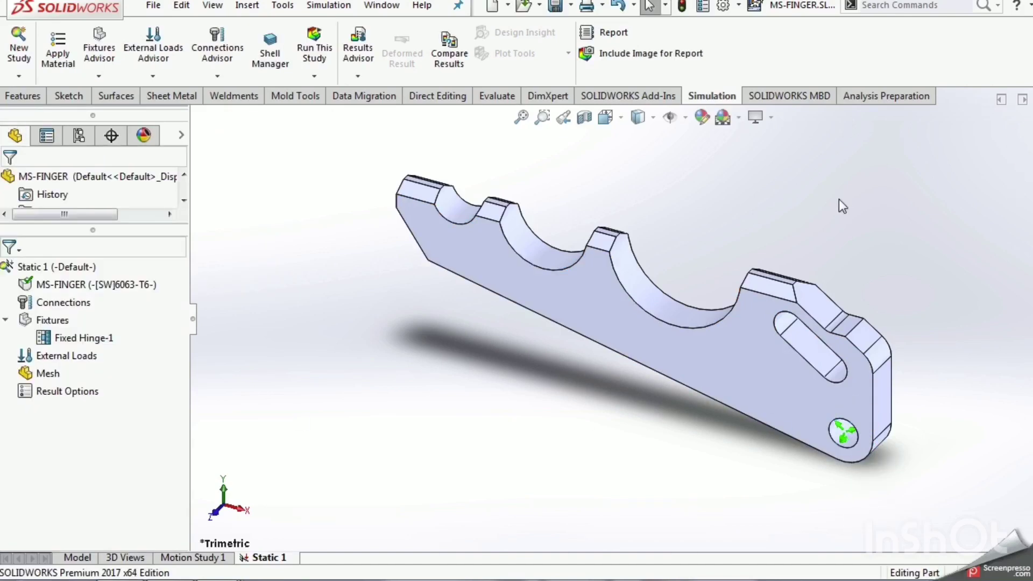
key(ctrl+Page_Up)
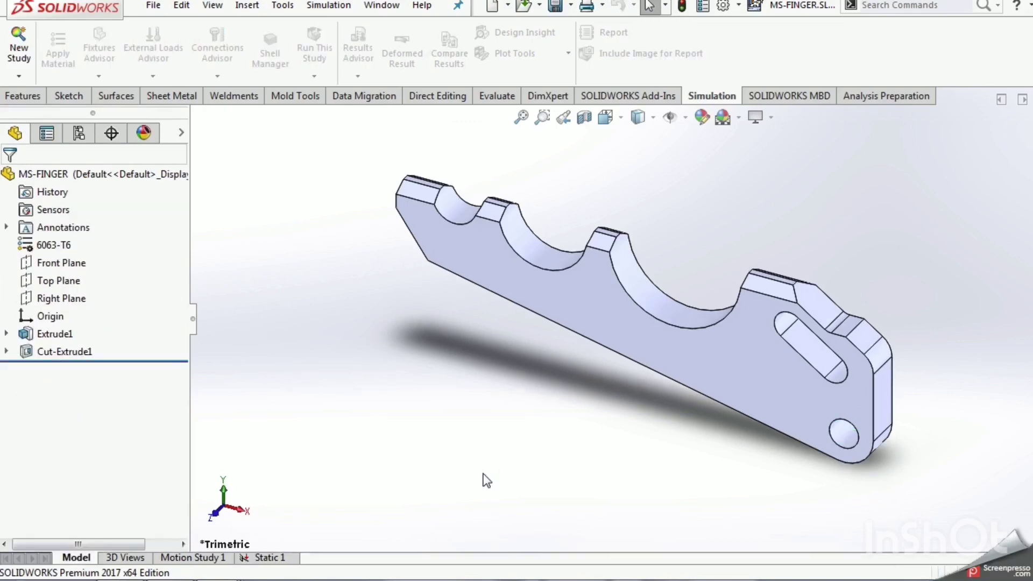
Orbit and zoom around the finger mechanism, then select the Fixed Hinge-1 fixture.
key(ctrl+Tab)
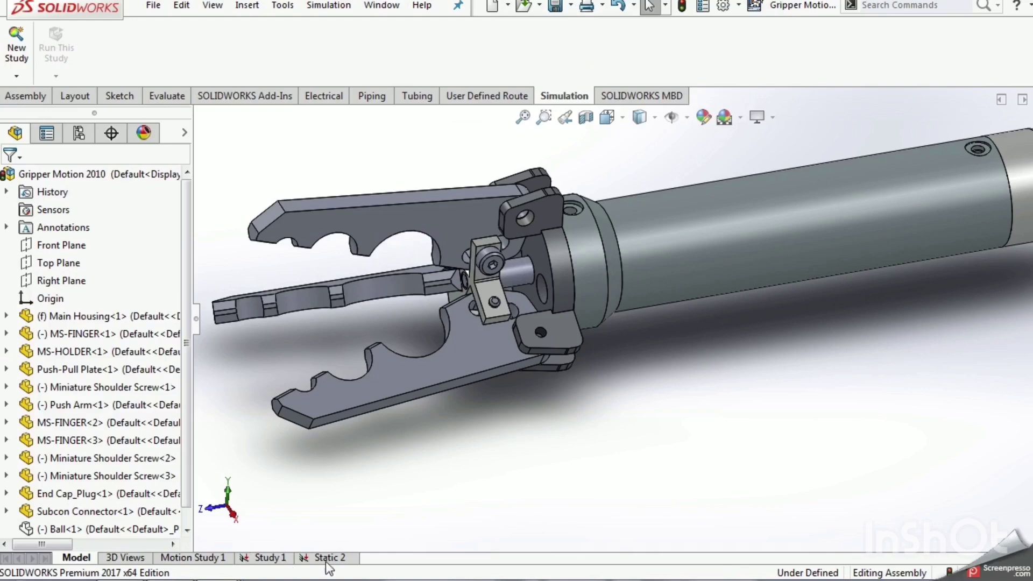
scroll(539, 205, down, 3)
scroll(541, 274, down, 5)
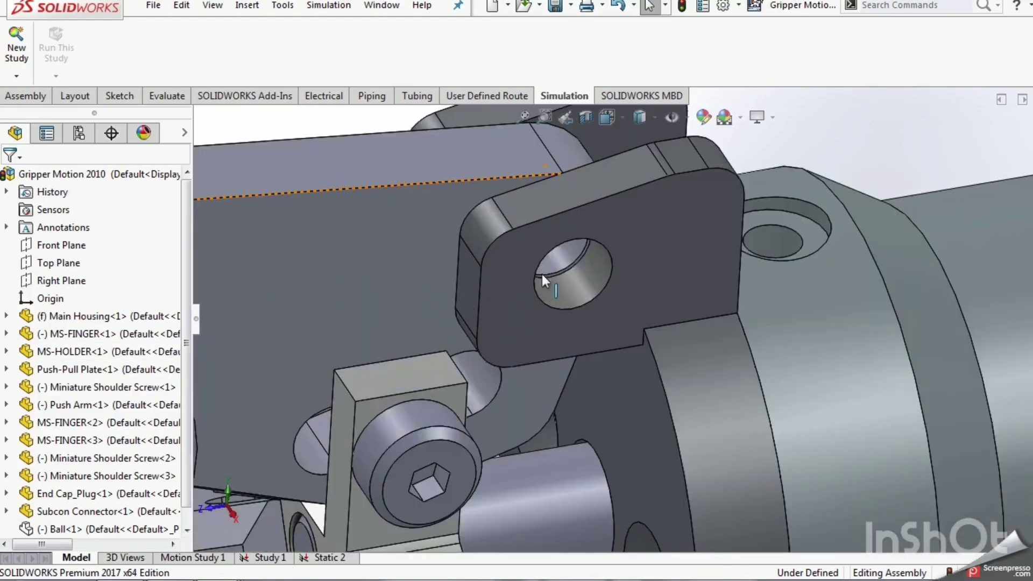
scroll(541, 273, up, 5)
mouse_move(567, 318)
middle_down()
mouse_move(525, 222)
mouse_move(531, 316)
middle_up()
mouse_move(531, 316)
mouse_down()
mouse_move(552, 262)
mouse_move(517, 320)
mouse_move(502, 289)
mouse_up()
scroll(654, 314, down, 5)
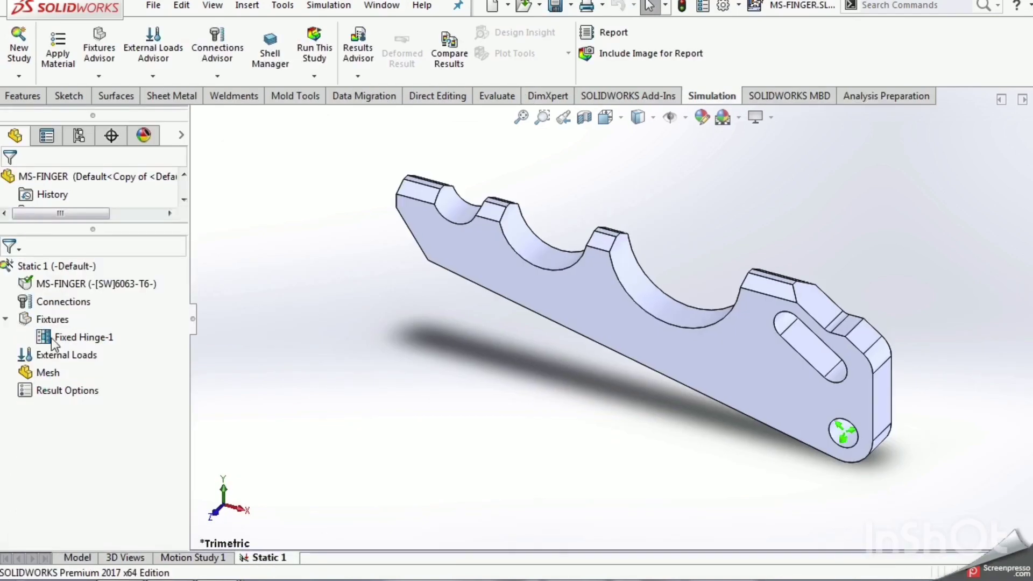
click(53, 339)
Make the Push-Pull Plate transparent in the gripper assembly and orbit to the shoulder screw.
click(337, 363)
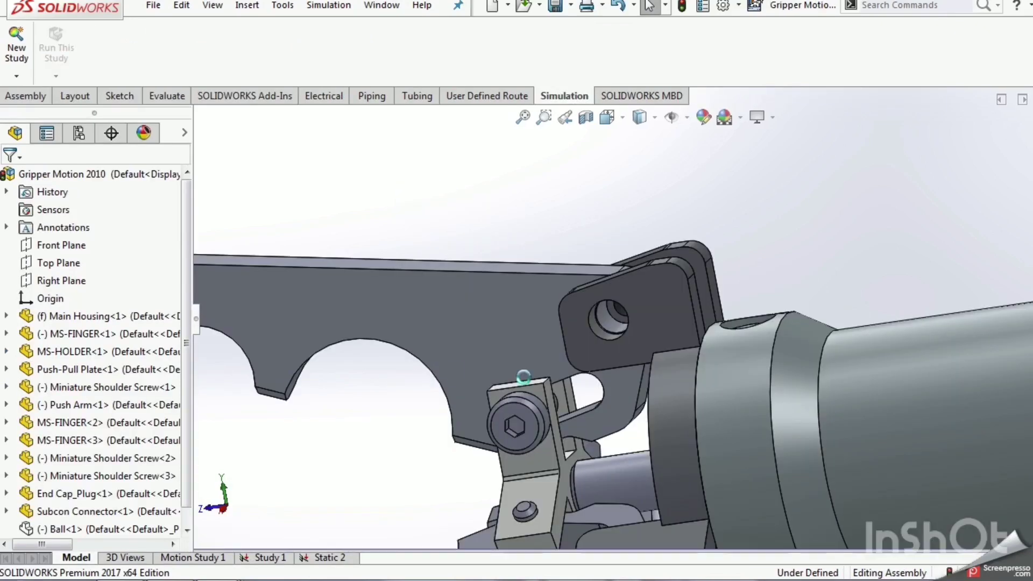
mouse_move(553, 382)
middle_down()
mouse_move(502, 398)
mouse_move(579, 404)
middle_up()
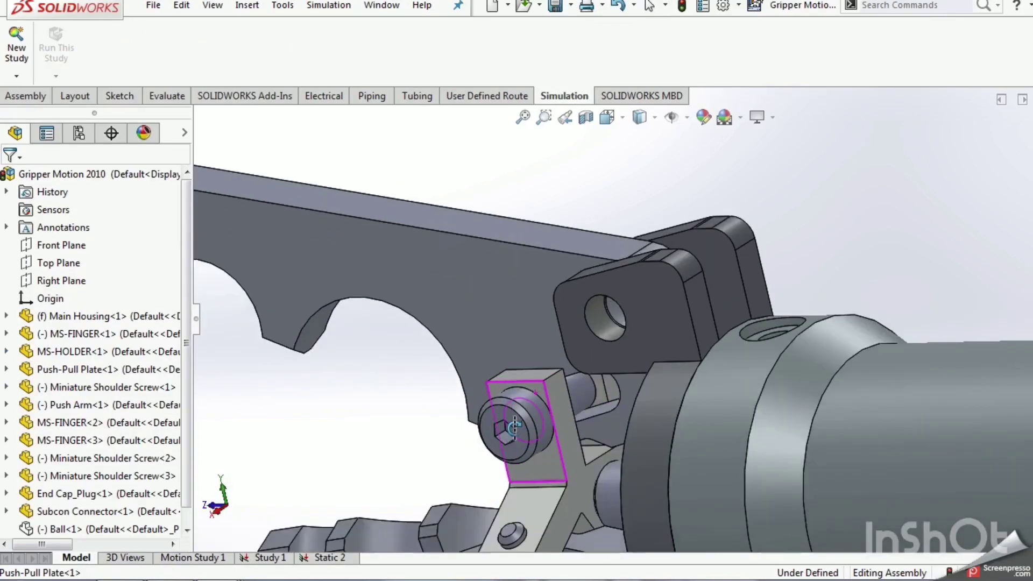
scroll(579, 404, down, 5)
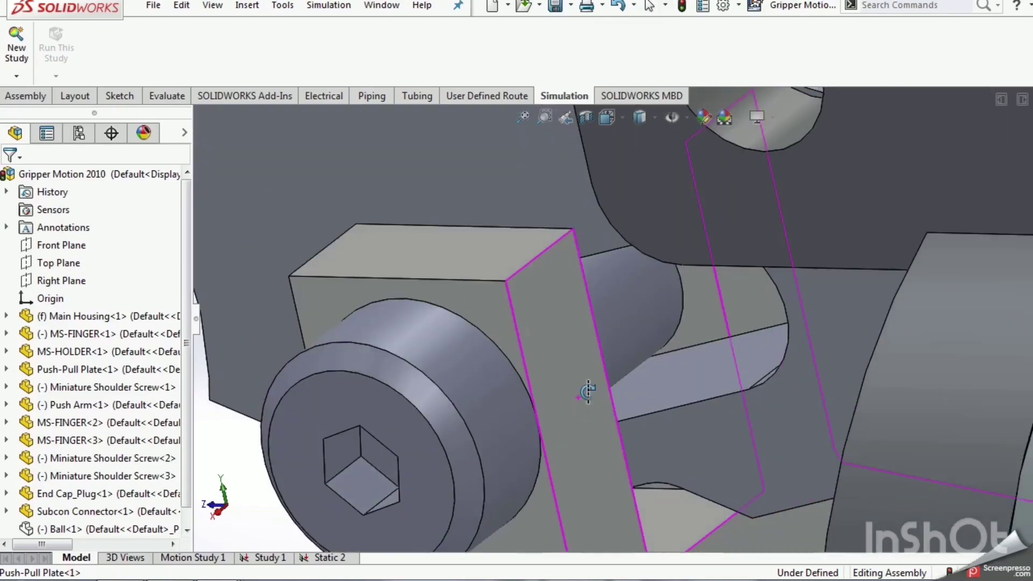
right_click(659, 364)
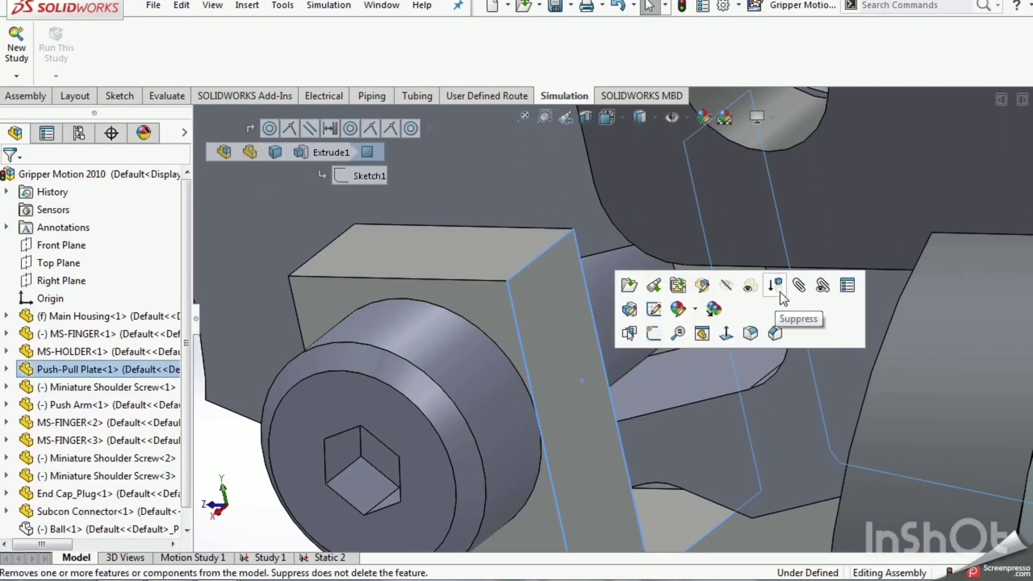
click(750, 285)
middle_drag(761, 293, 556, 346)
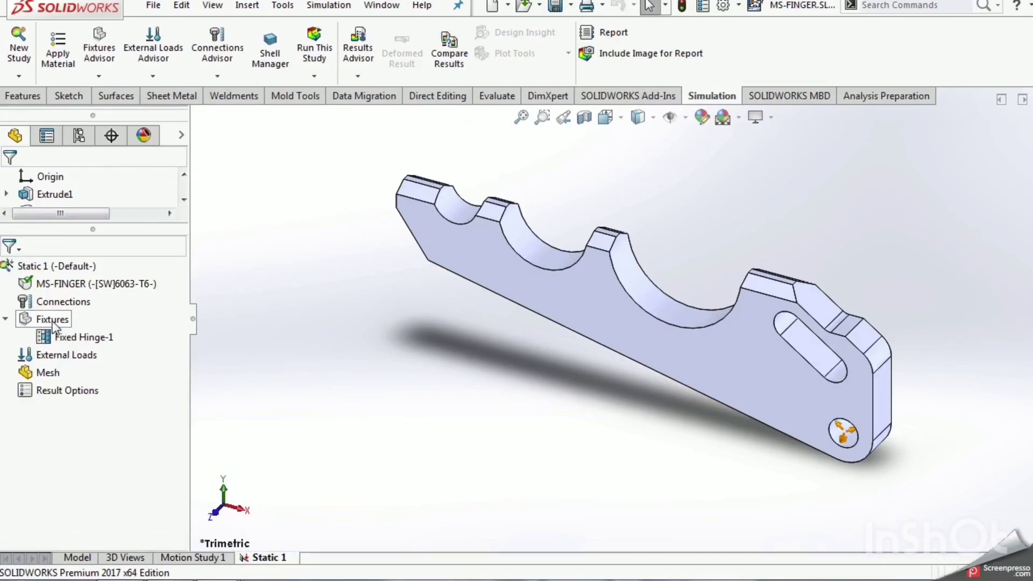
Start a new fixture, expand the Advanced types, and select the slot's inner face.
right_click(54, 324)
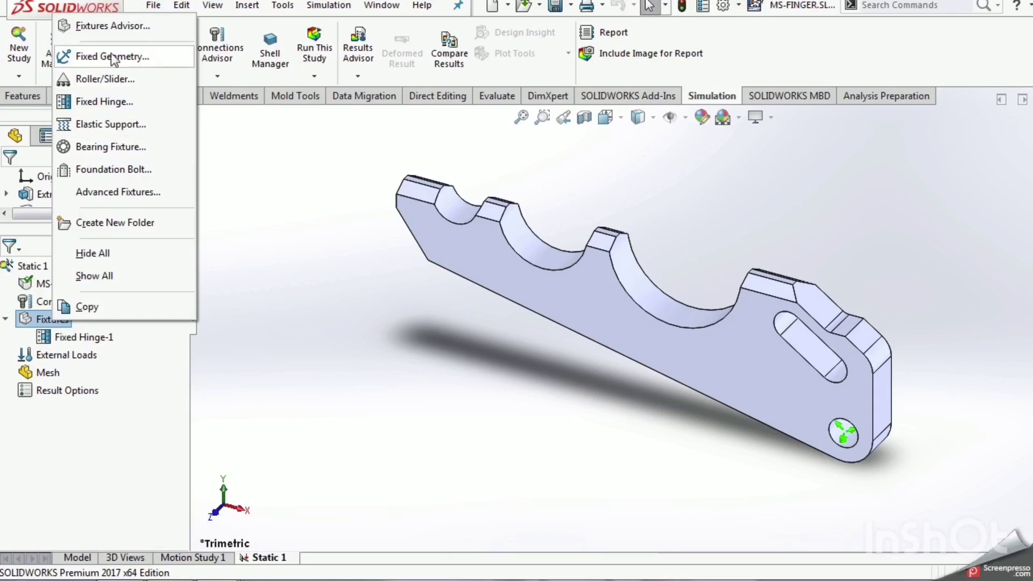
click(112, 57)
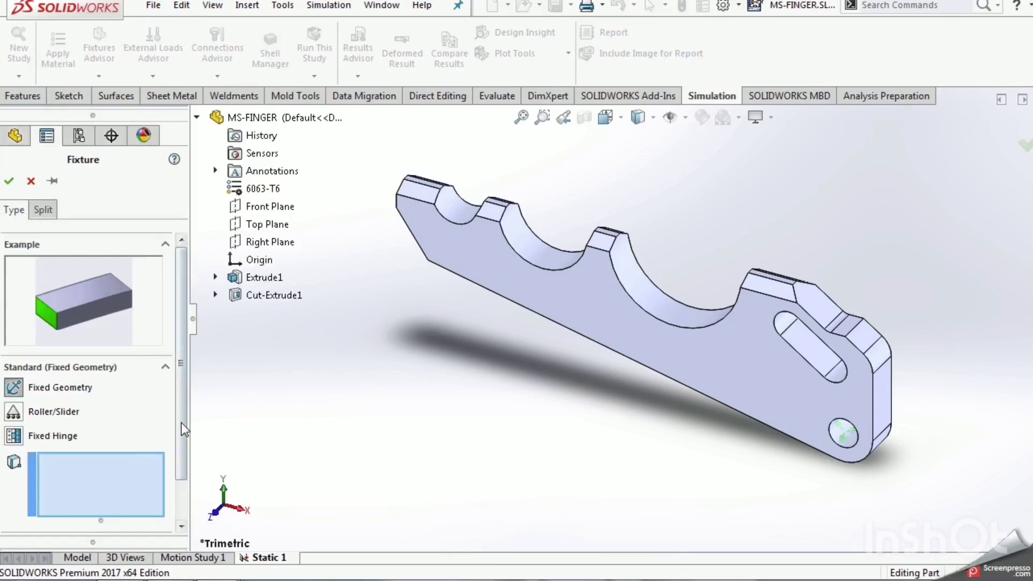
scroll(185, 429, down, 2)
click(92, 492)
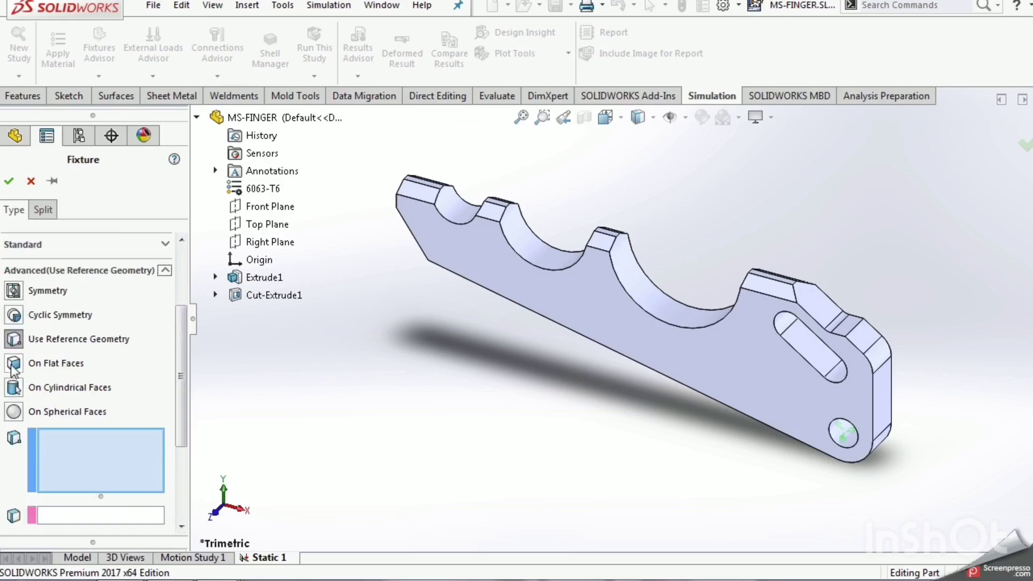
drag(185, 429, 186, 434)
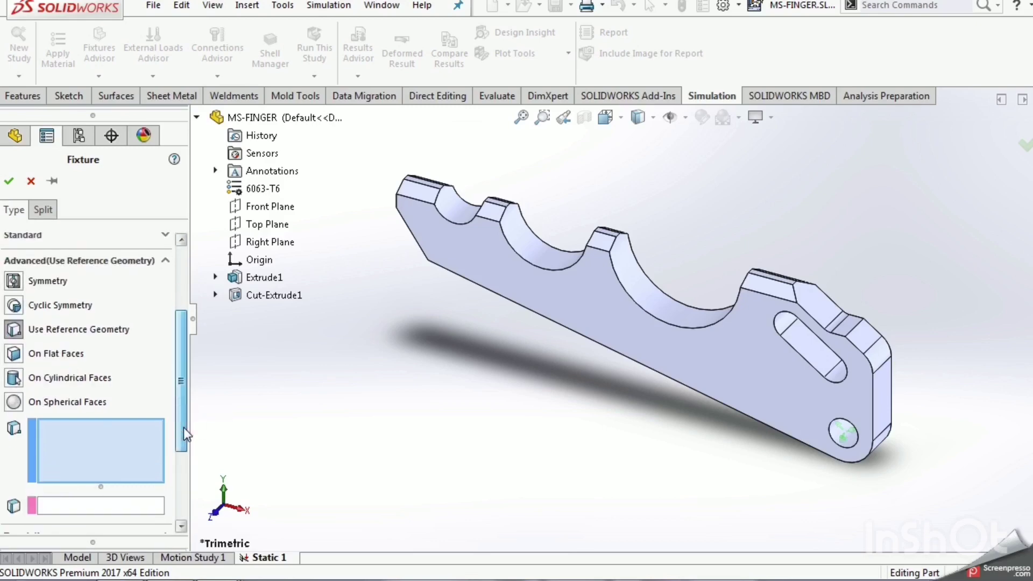
click(781, 326)
Make it an On Cylindrical Faces fixture with 0 mm radial translation.
drag(181, 412, 183, 464)
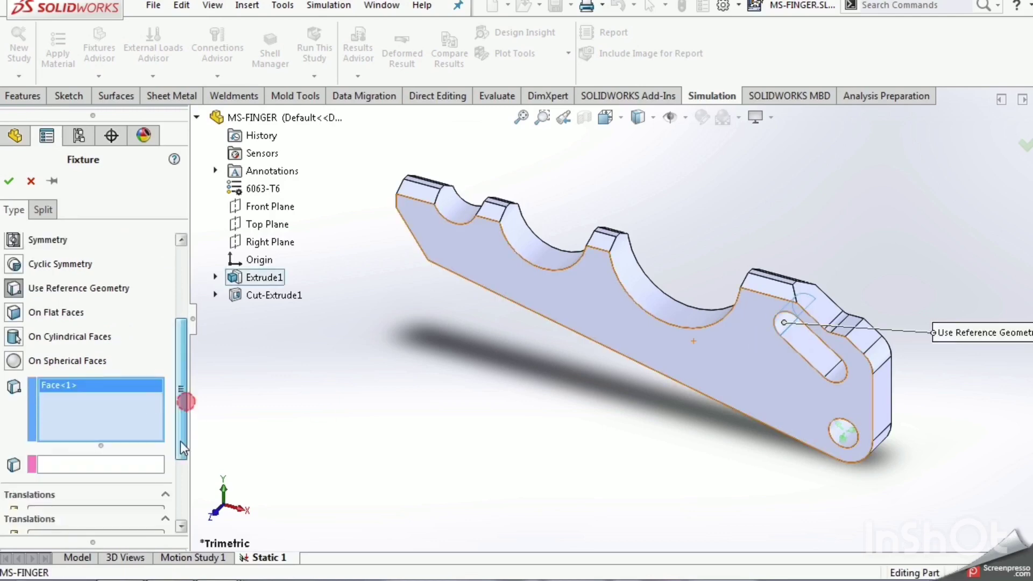
scroll(183, 464, up, 4)
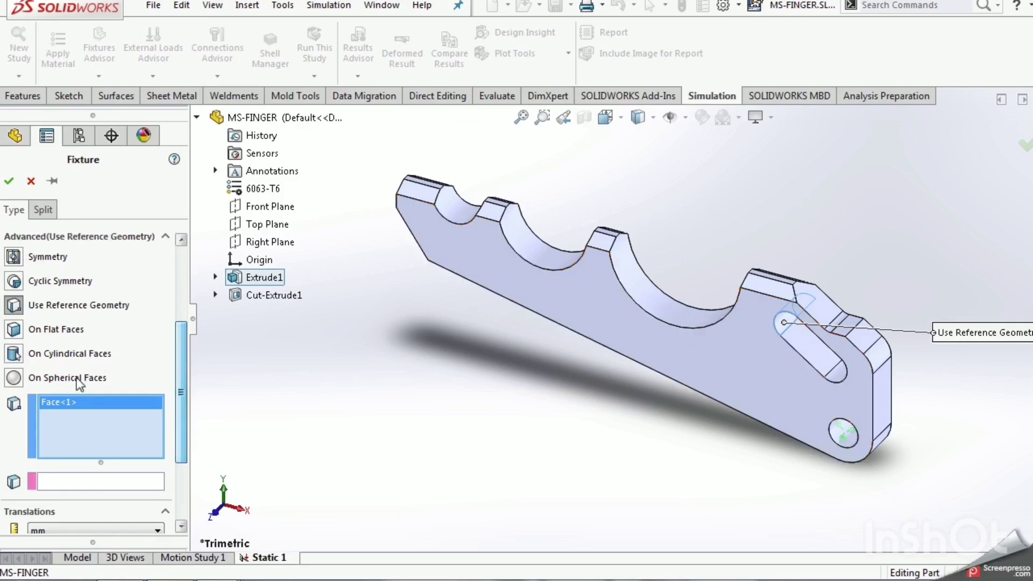
click(12, 354)
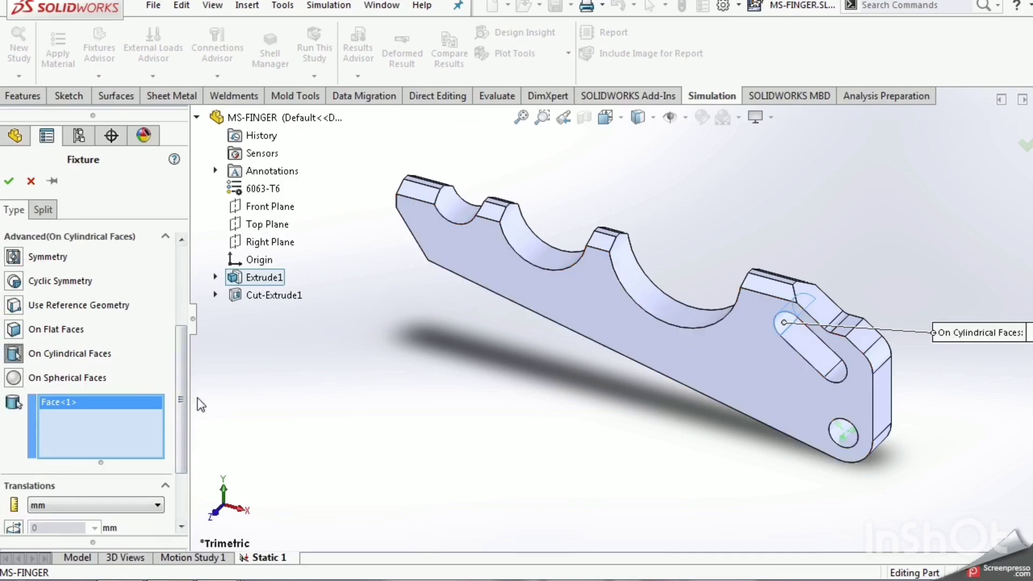
scroll(185, 420, down, 3)
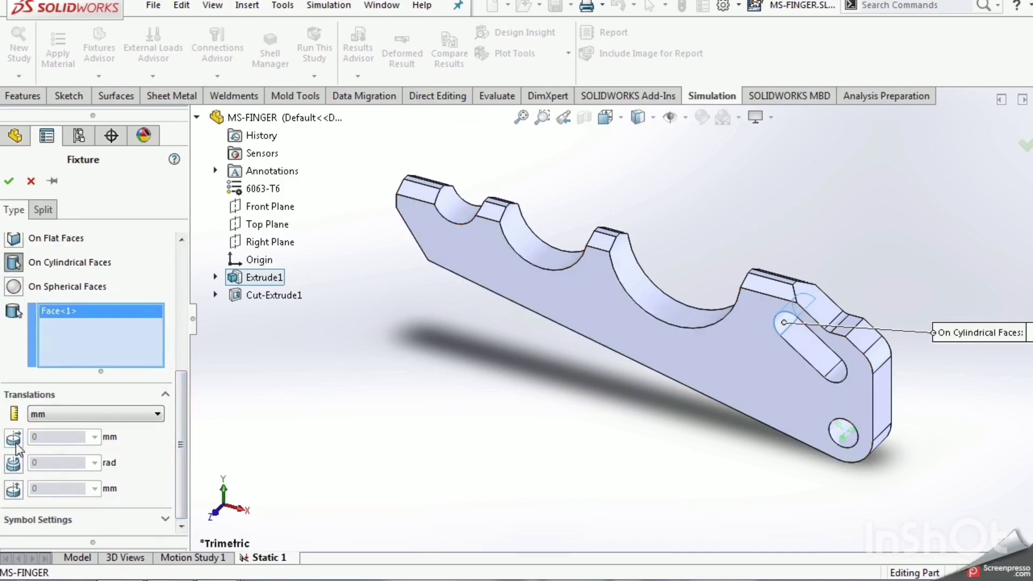
click(16, 446)
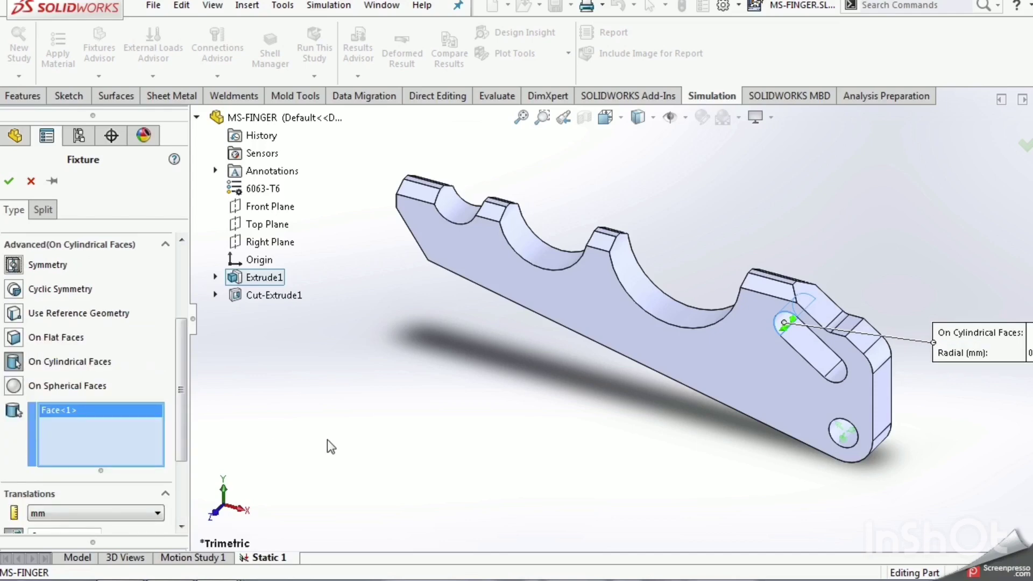
scroll(181, 441, down, 4)
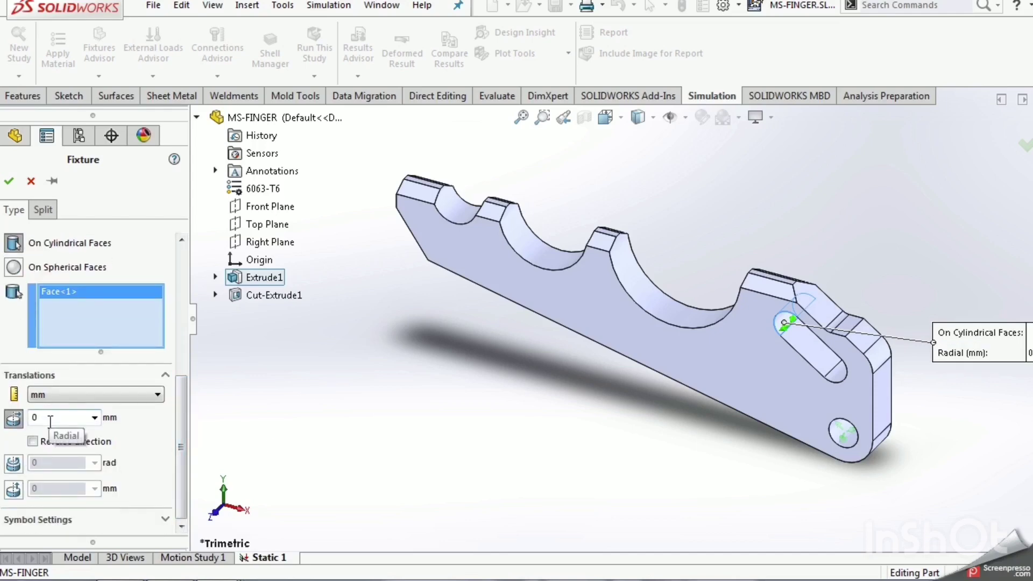
click(10, 183)
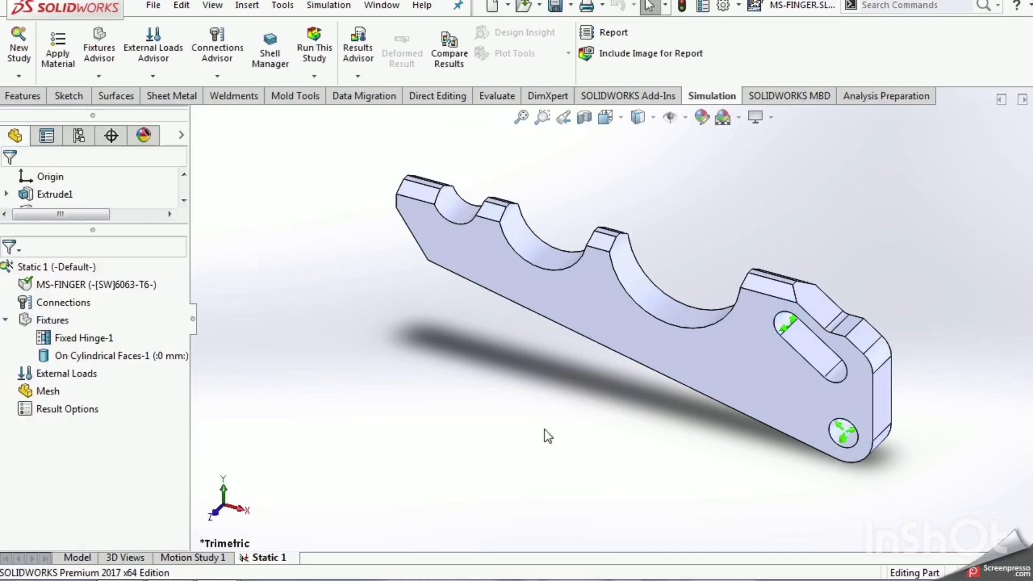
Add Force-1, a 135 N normal force on the finger's left-end top tip face.
right_click(43, 373)
click(92, 192)
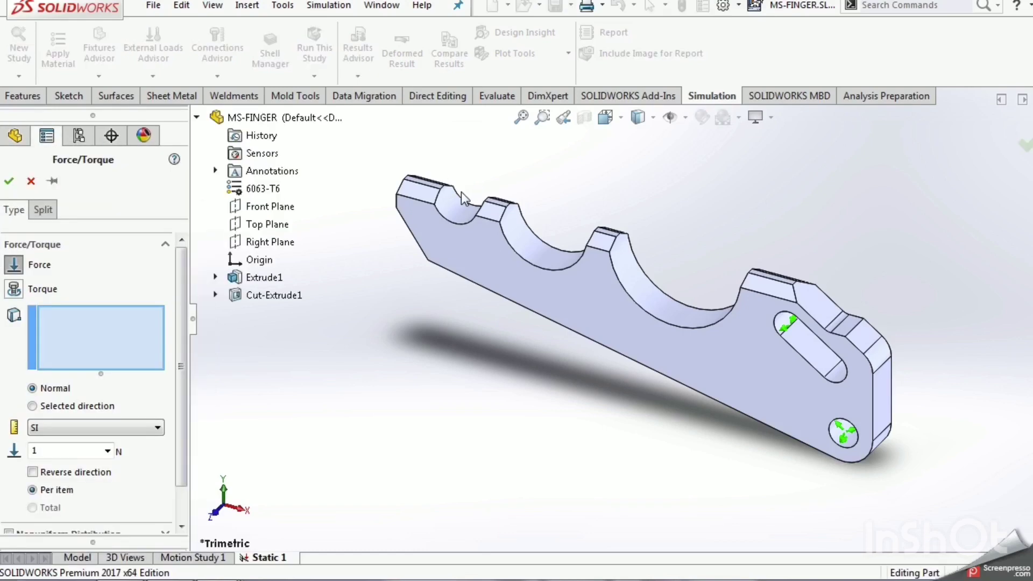
scroll(464, 198, down, 3)
click(458, 205)
double_click(65, 451)
text(35)
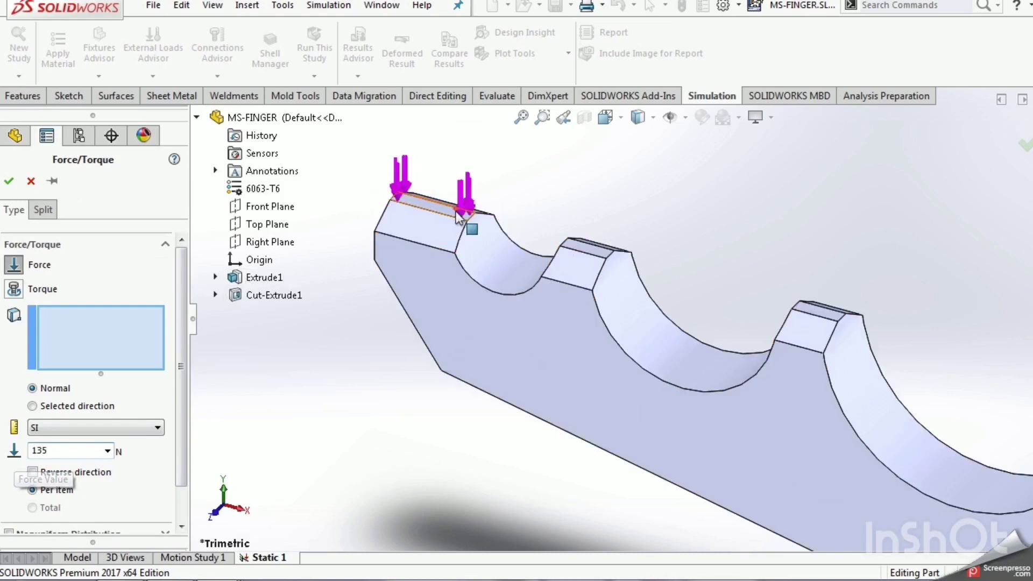
click(455, 217)
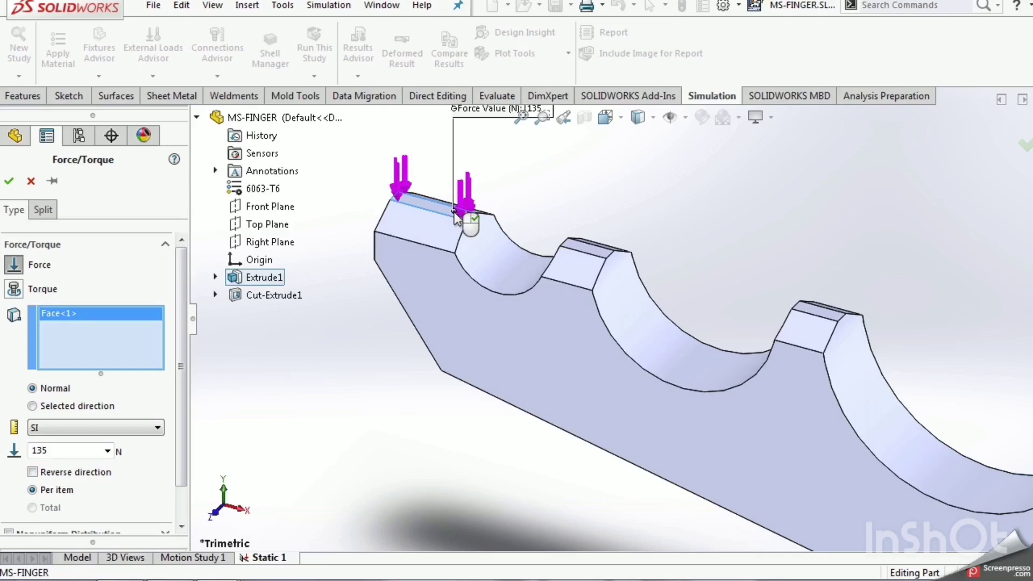
right_click(455, 217)
right_drag(366, 422, 425, 344)
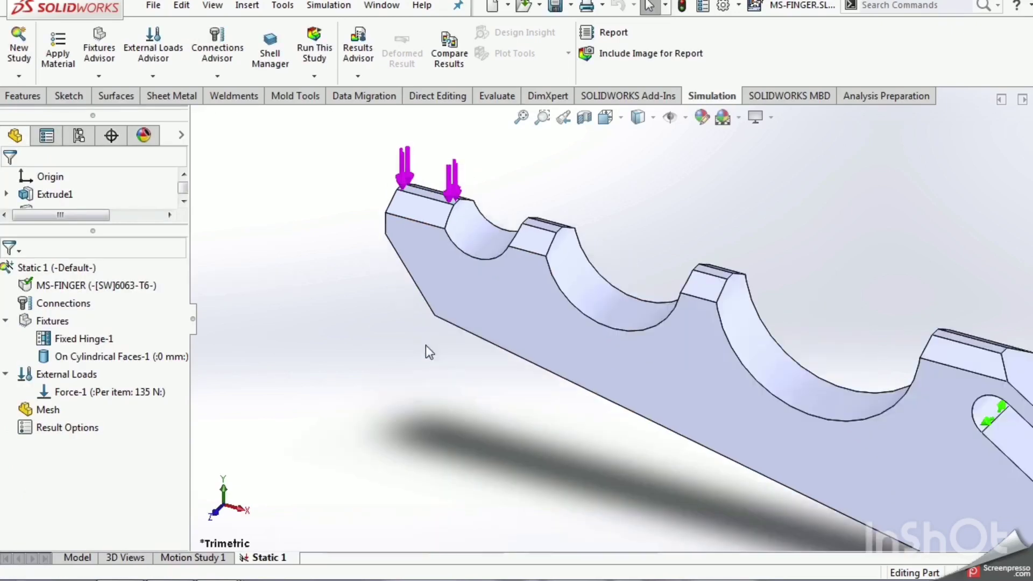
right_click(64, 267)
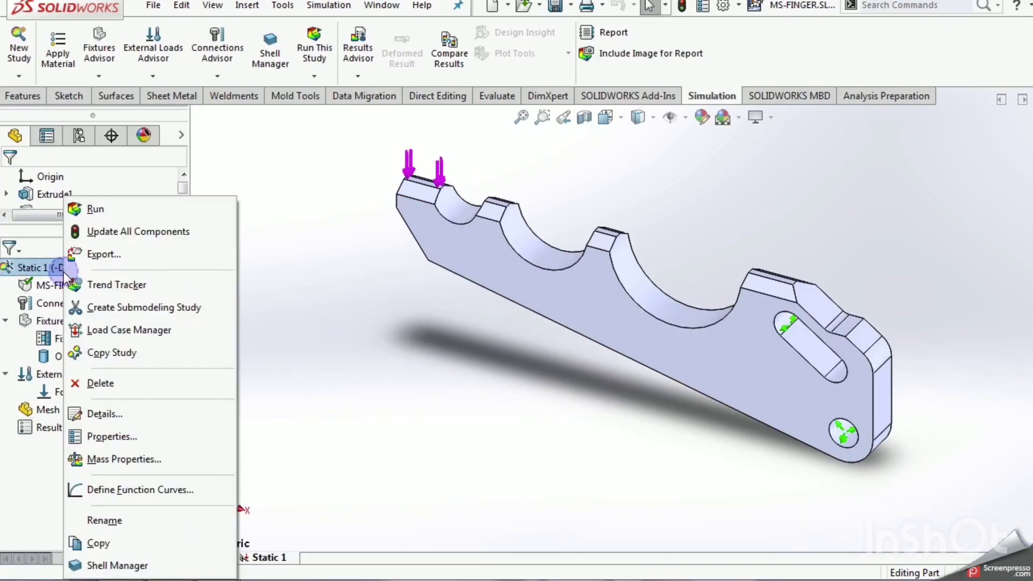
Mesh and solve Static 1, giving a peak von Mises stress of 1.277e+008 N/m^2.
click(105, 215)
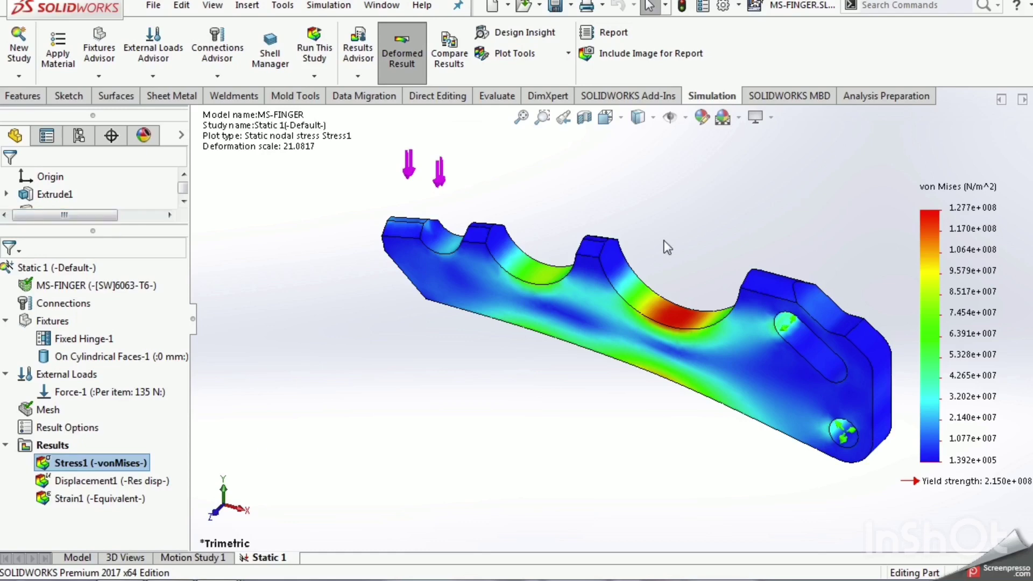
Create Factor of Safety1 using the Automatic criterion after trying von Mises and Tresca.
right_click(52, 450)
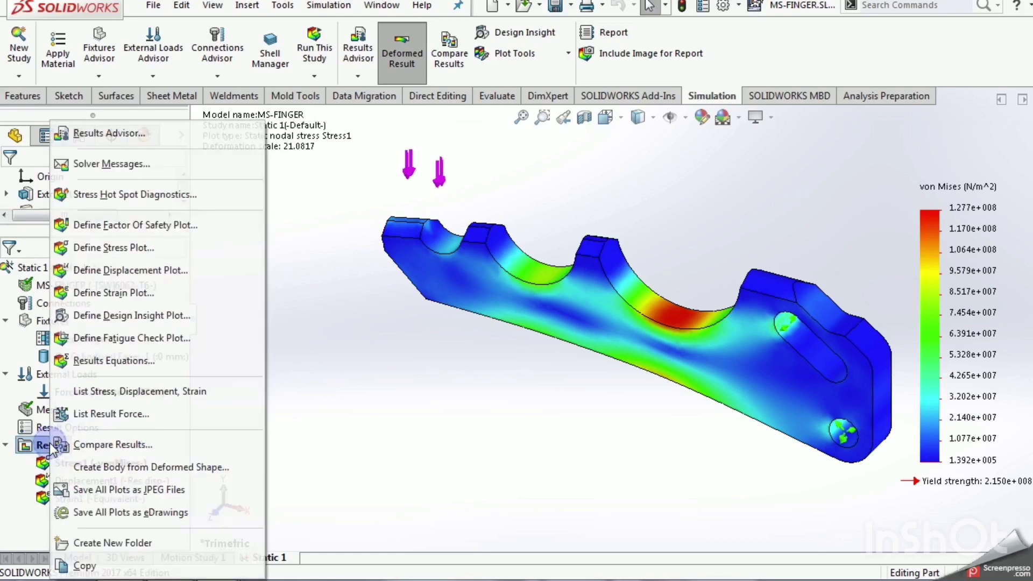
click(139, 231)
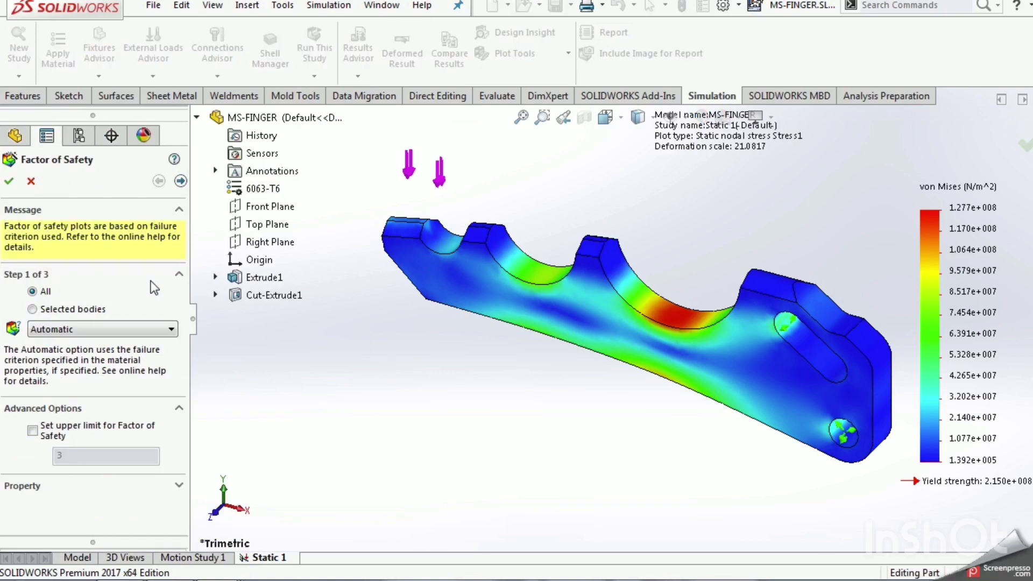
click(102, 329)
click(76, 340)
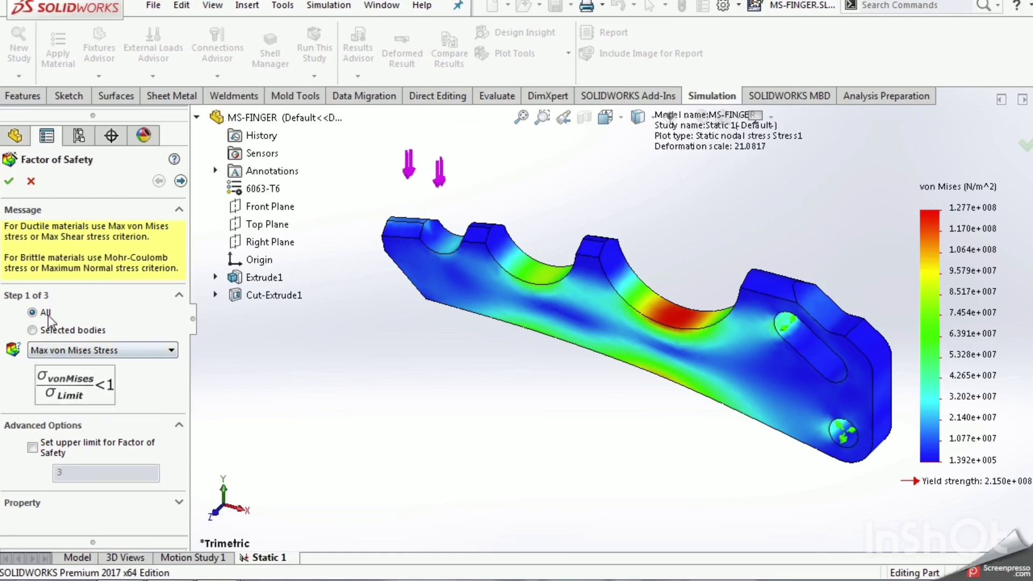
click(73, 356)
click(72, 374)
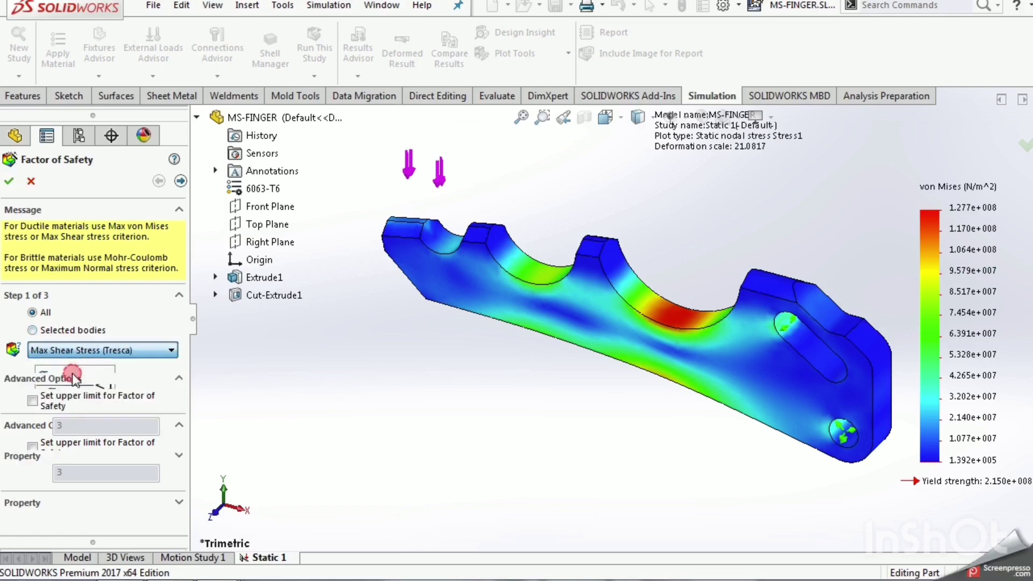
click(75, 352)
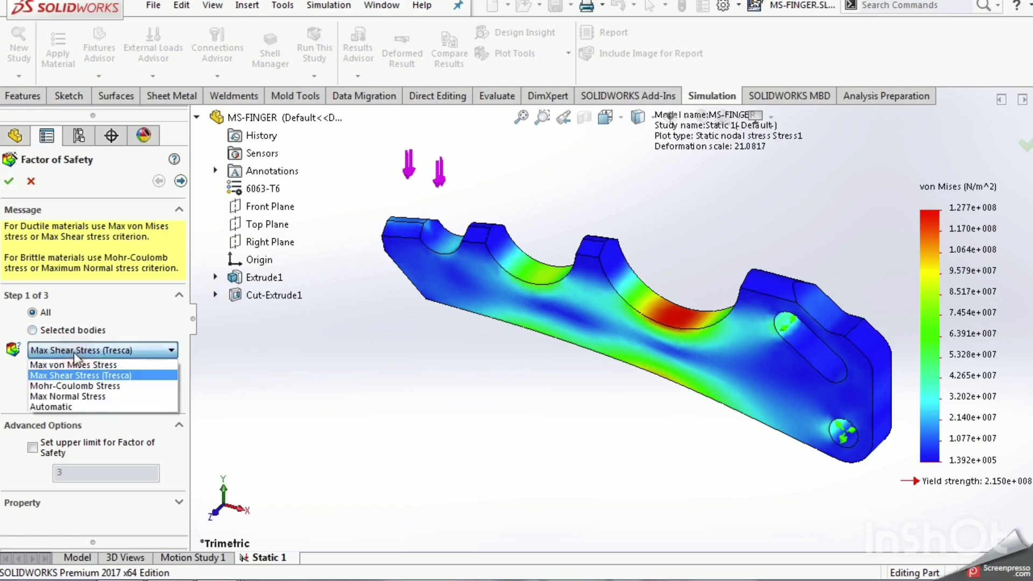
click(75, 407)
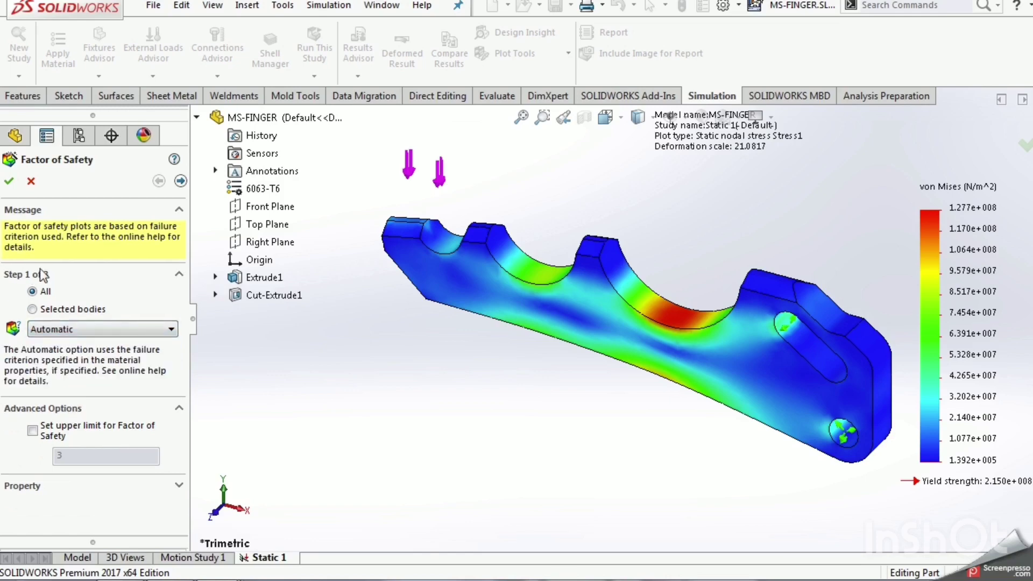
click(9, 181)
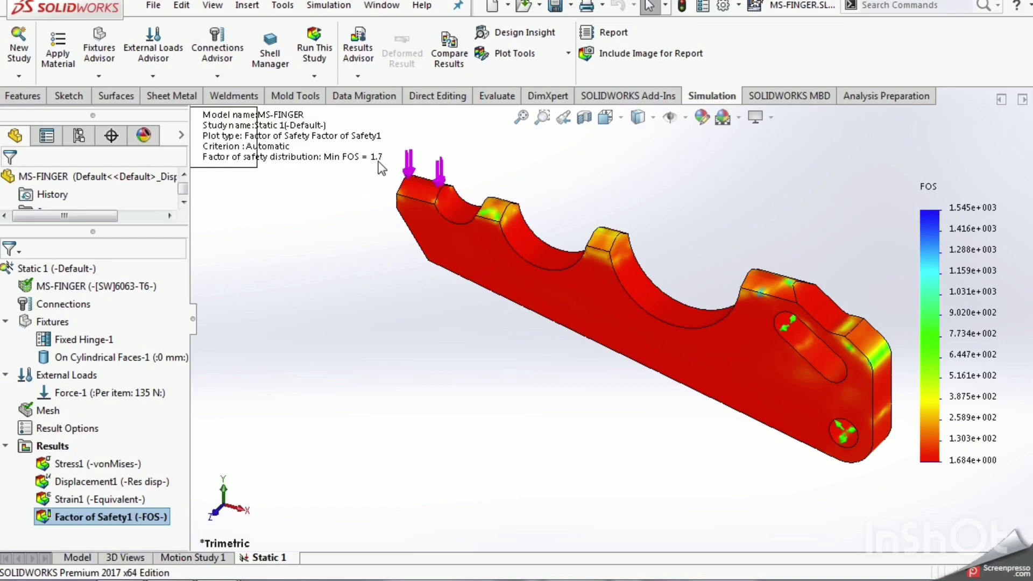
ctrl+middle_drag(382, 322, 371, 334)
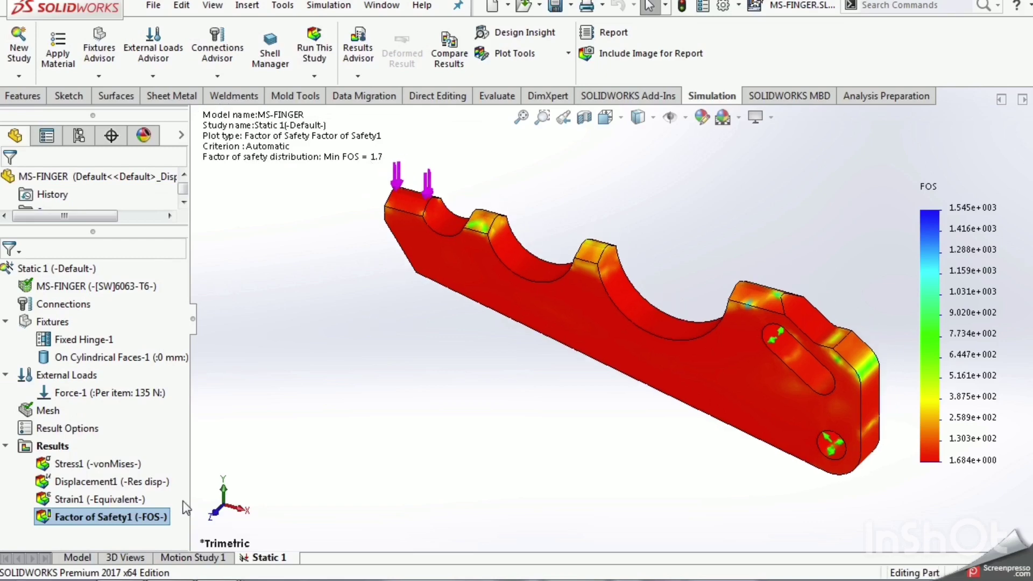
Cap the Factor of Safety1 legend at a user-defined maximum of 20 and view the Front.
right_click(110, 517)
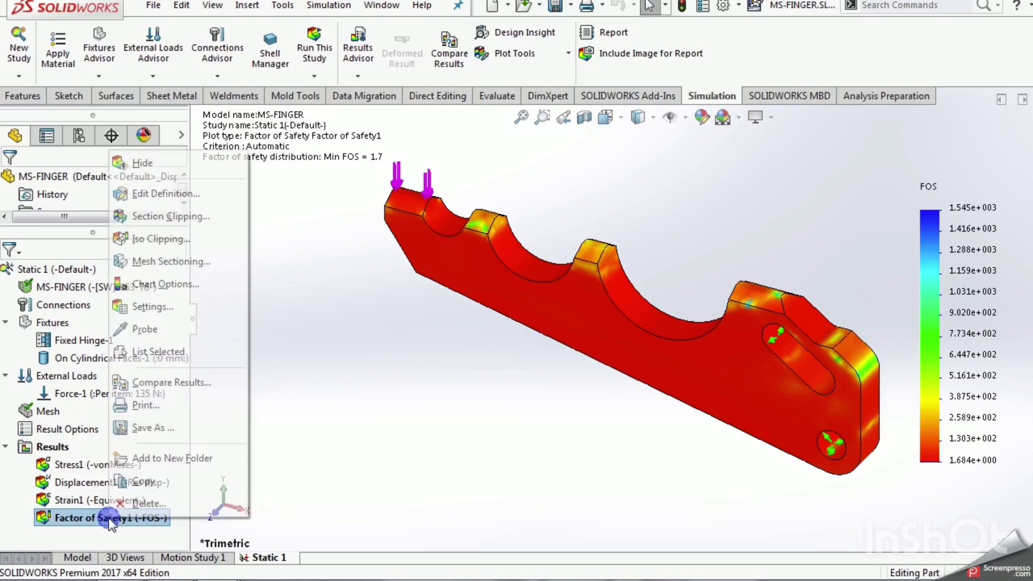
click(156, 285)
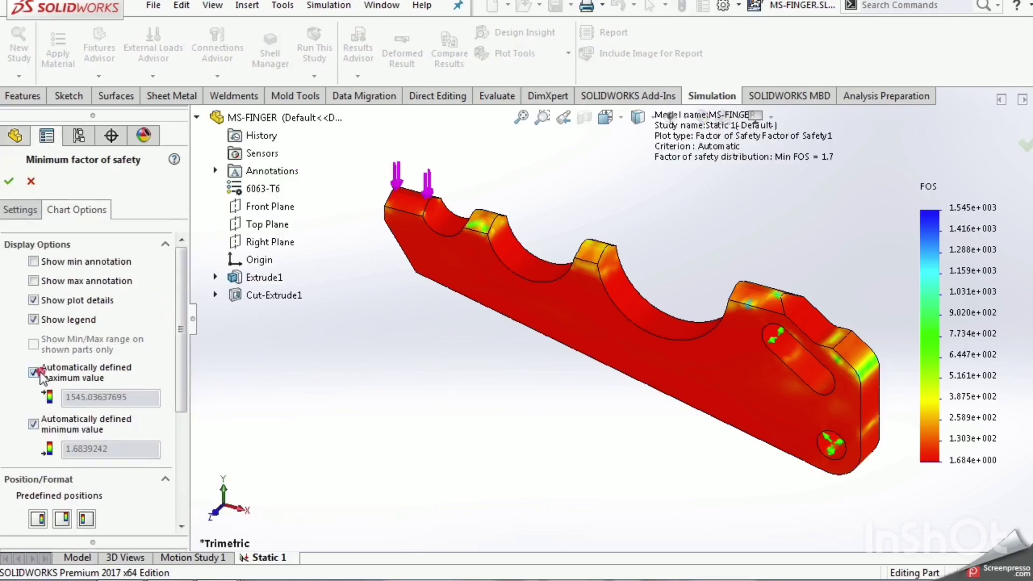
click(40, 375)
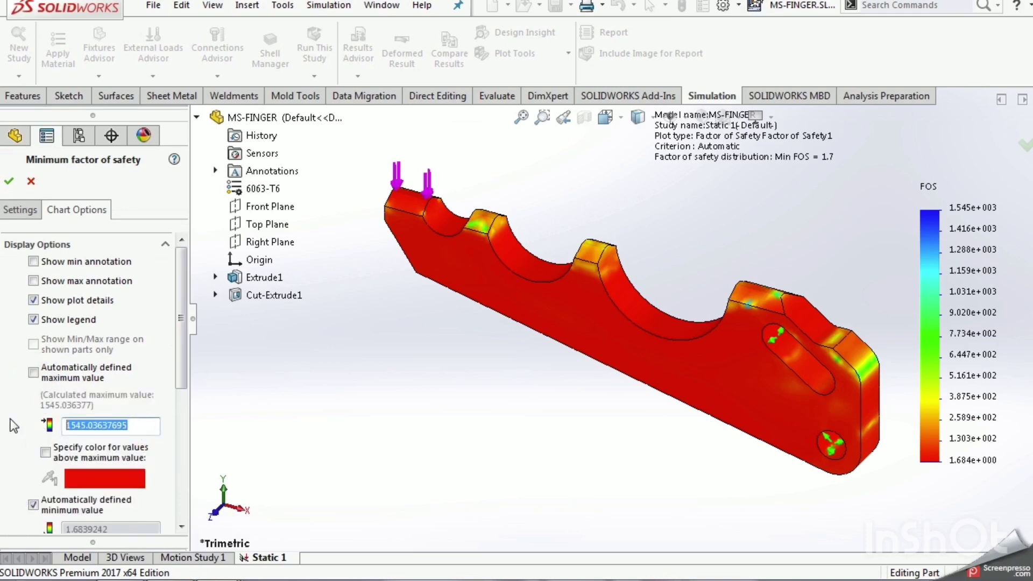
text(20)
key(Return)
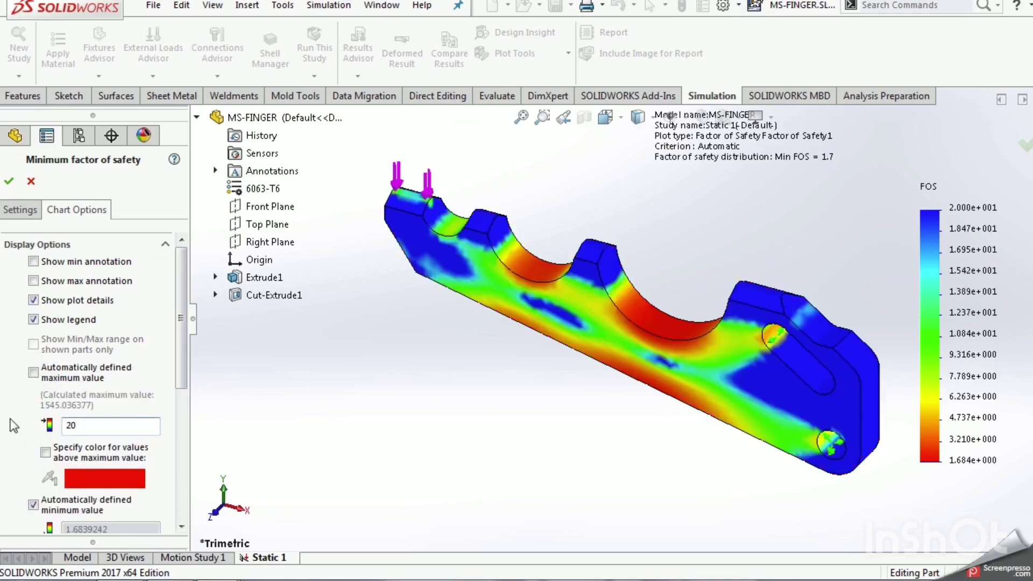
click(8, 180)
click(302, 366)
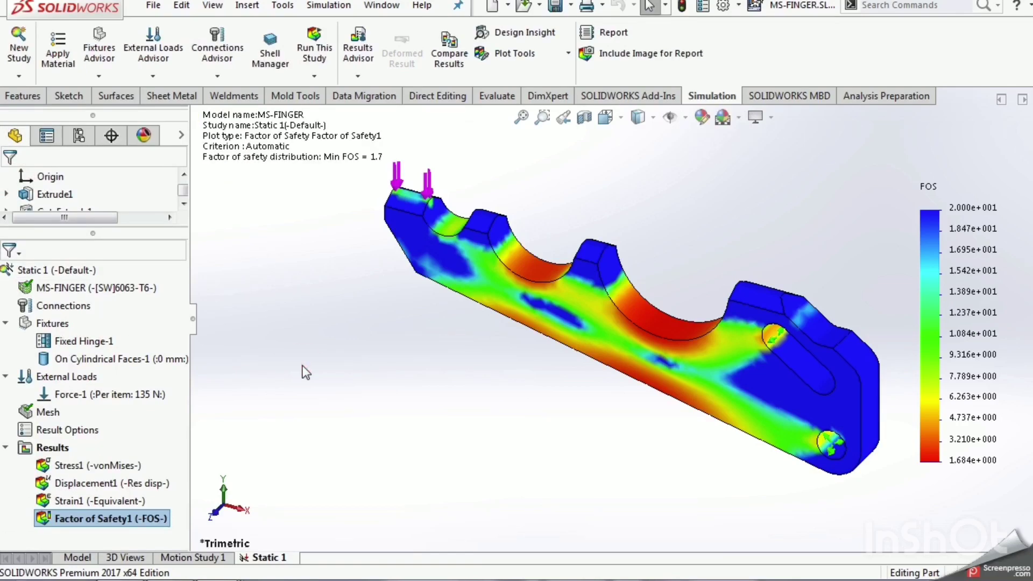
mouse_move(283, 455)
right_down()
mouse_move(338, 392)
mouse_move(321, 299)
right_up()
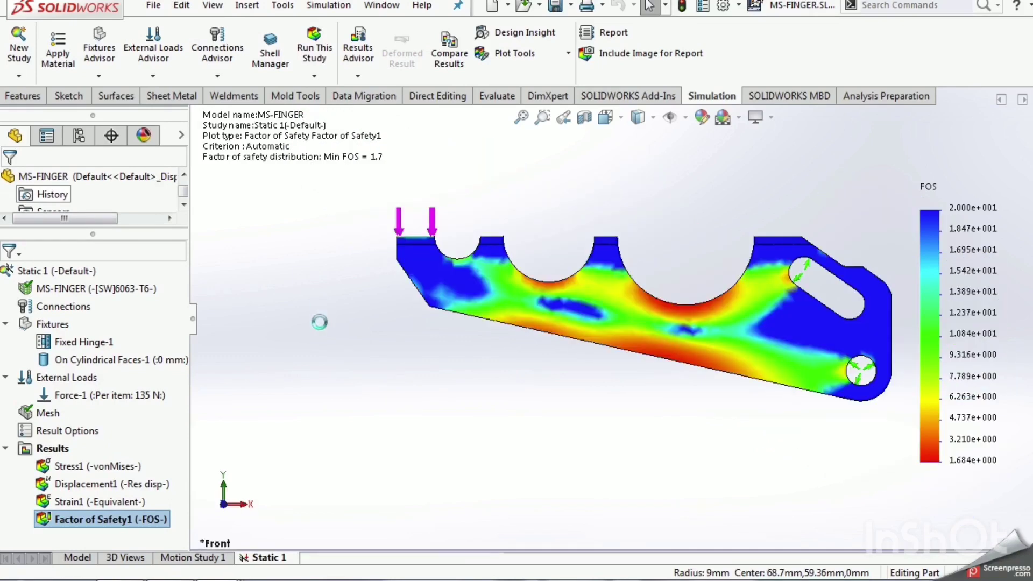
Define Fatigue Check1 with fully reversed loading and orbit to see the red at-risk regions.
right_click(47, 449)
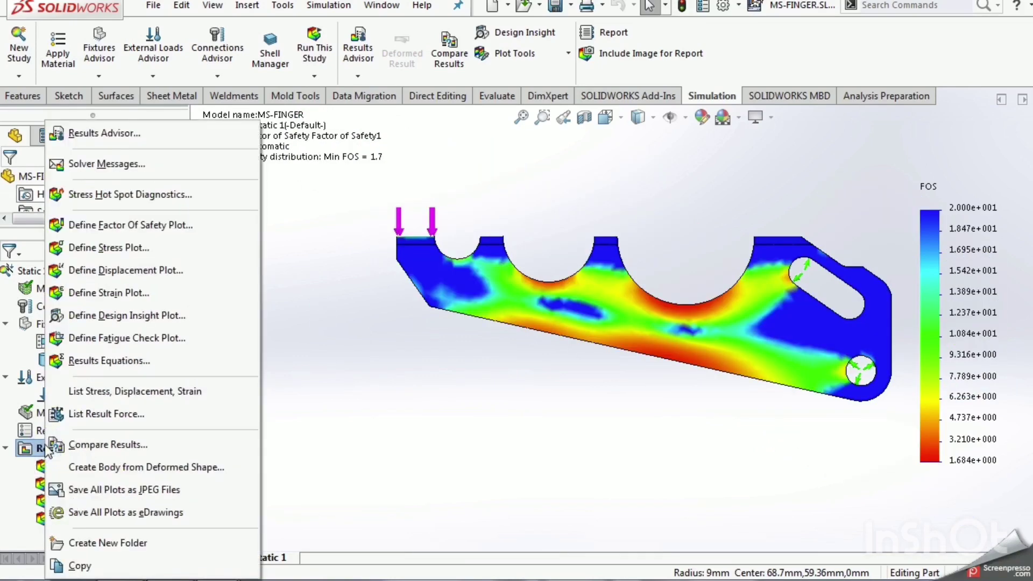
click(108, 338)
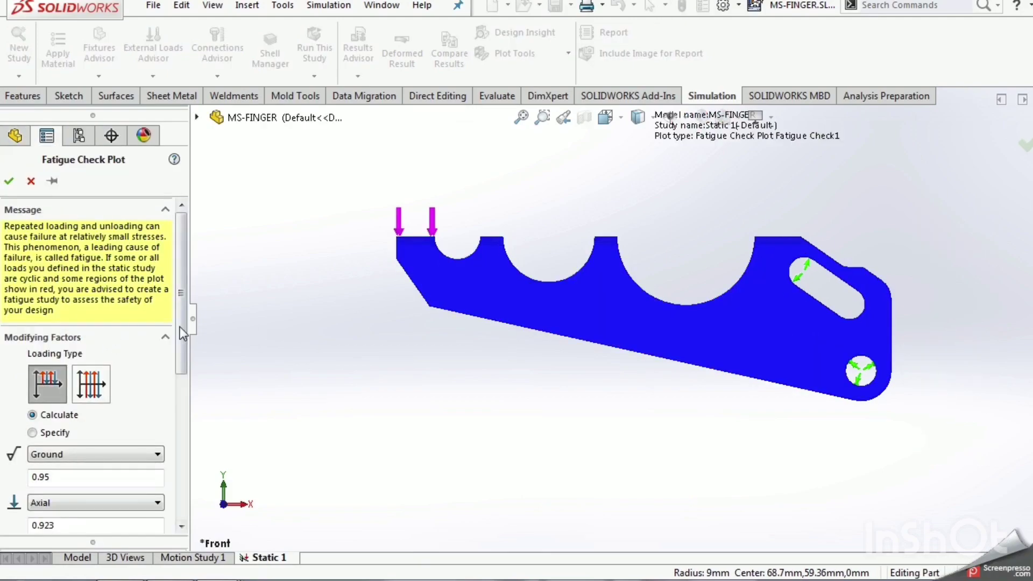
drag(180, 327, 185, 344)
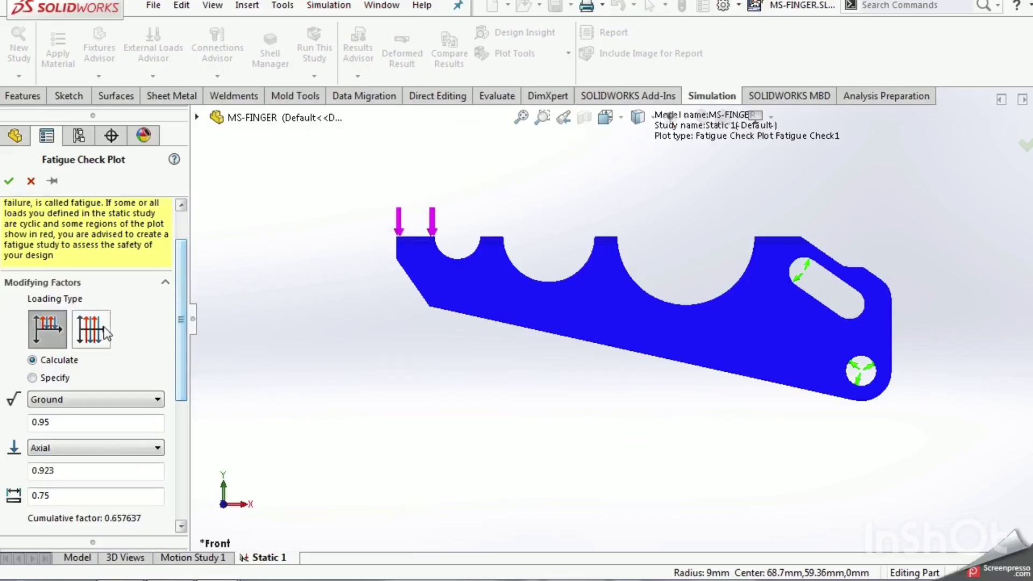
click(90, 329)
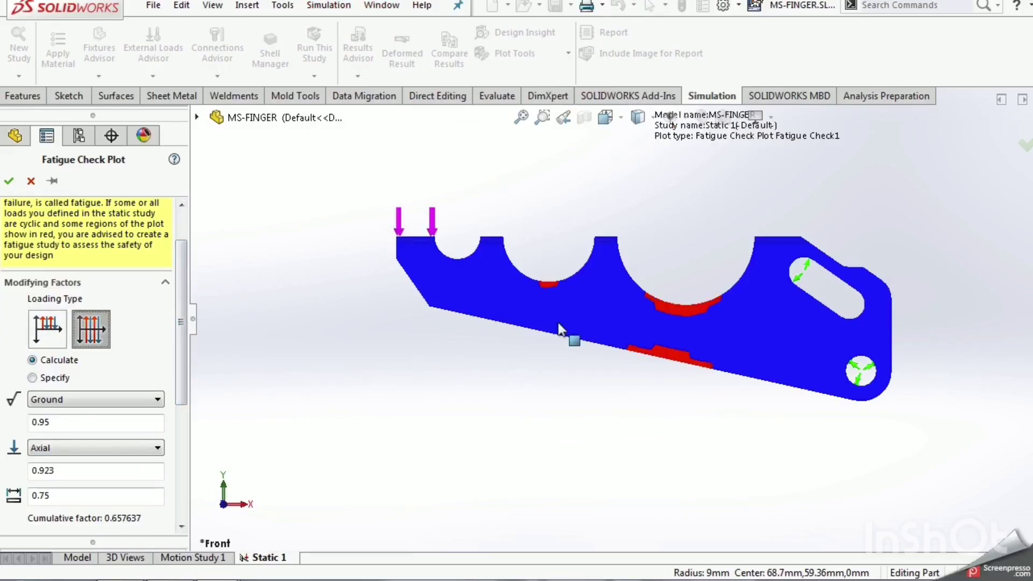
mouse_move(508, 381)
middle_down()
mouse_move(501, 373)
mouse_move(489, 438)
middle_up()
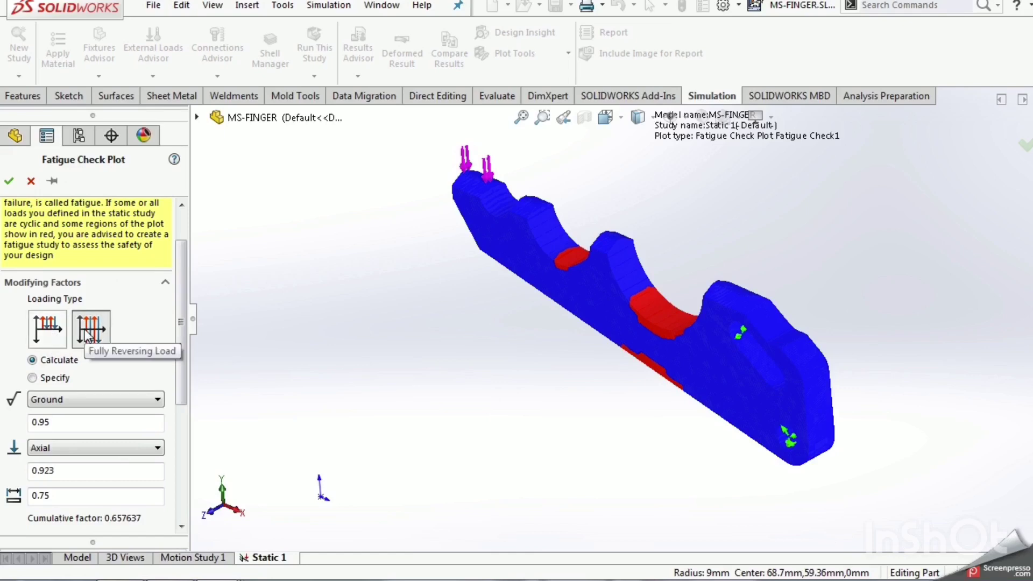
Set the surface finish to Machined and keep Axial as the load type.
click(62, 401)
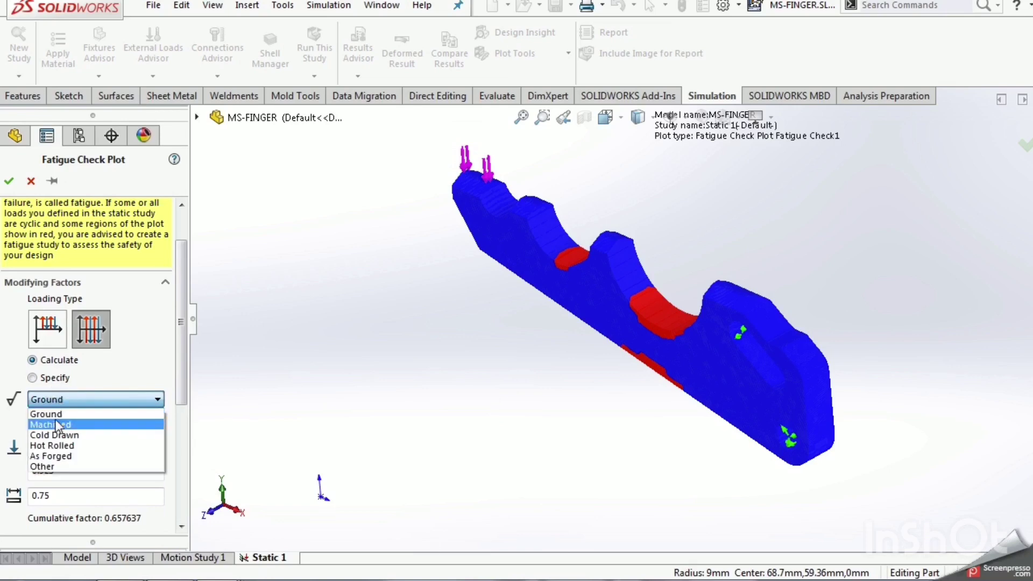
click(59, 425)
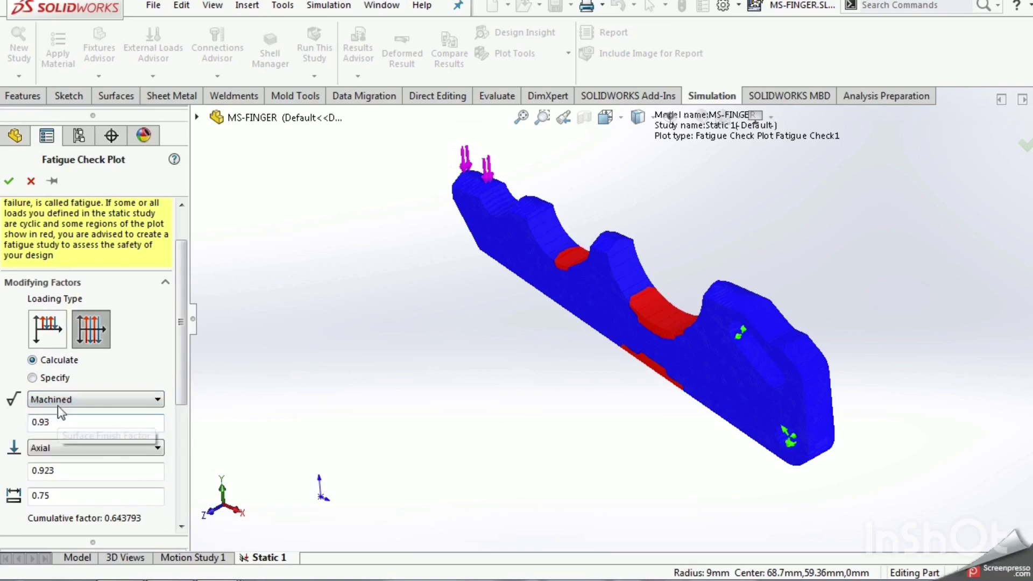
click(59, 403)
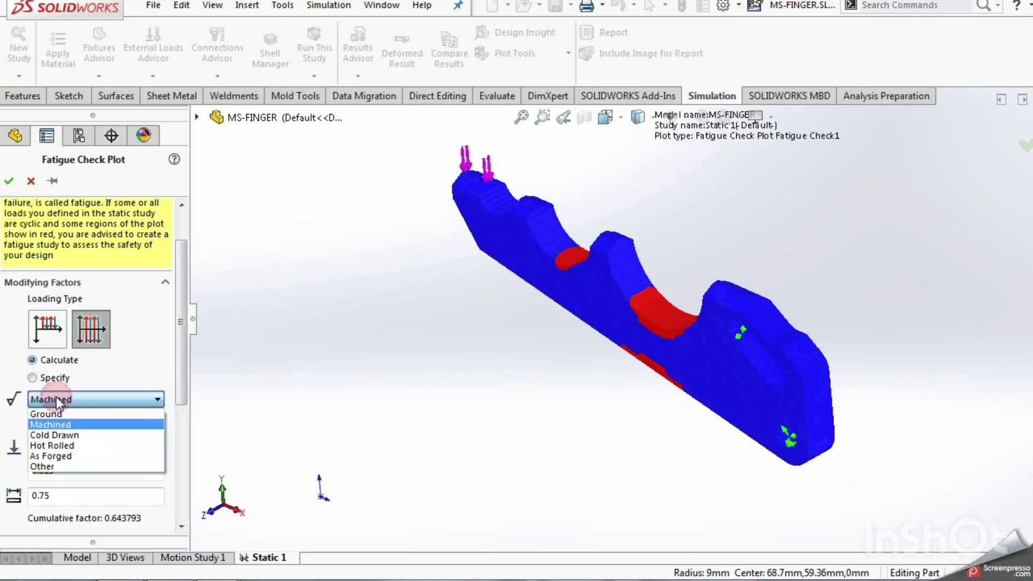
click(61, 425)
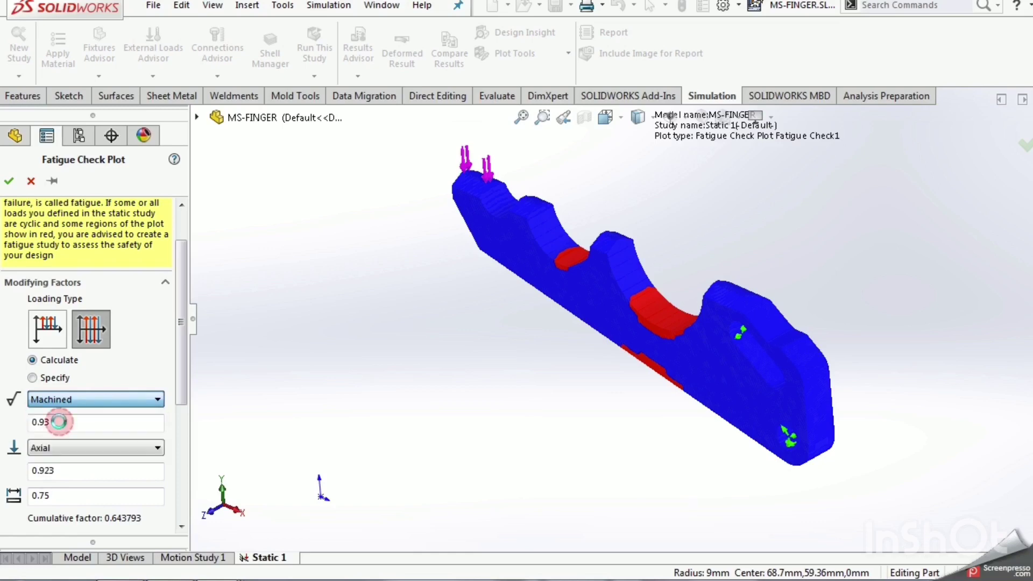
drag(182, 360, 182, 383)
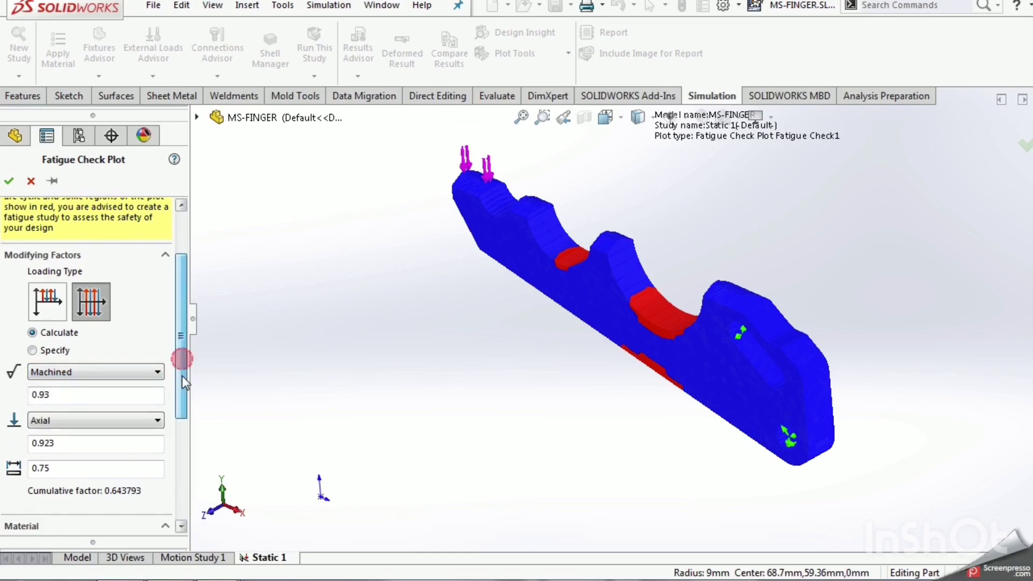
click(155, 404)
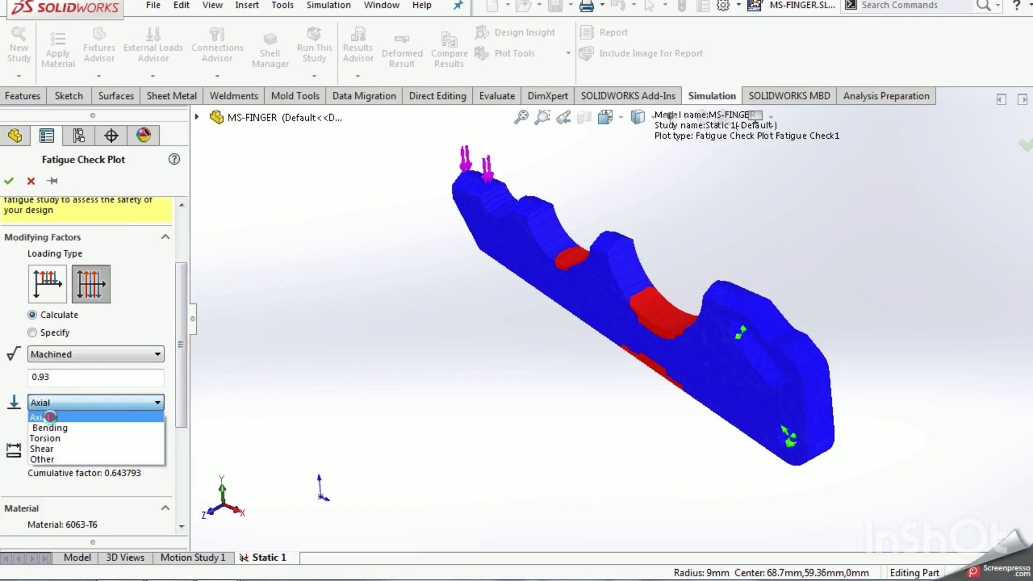
click(48, 418)
drag(183, 412, 180, 460)
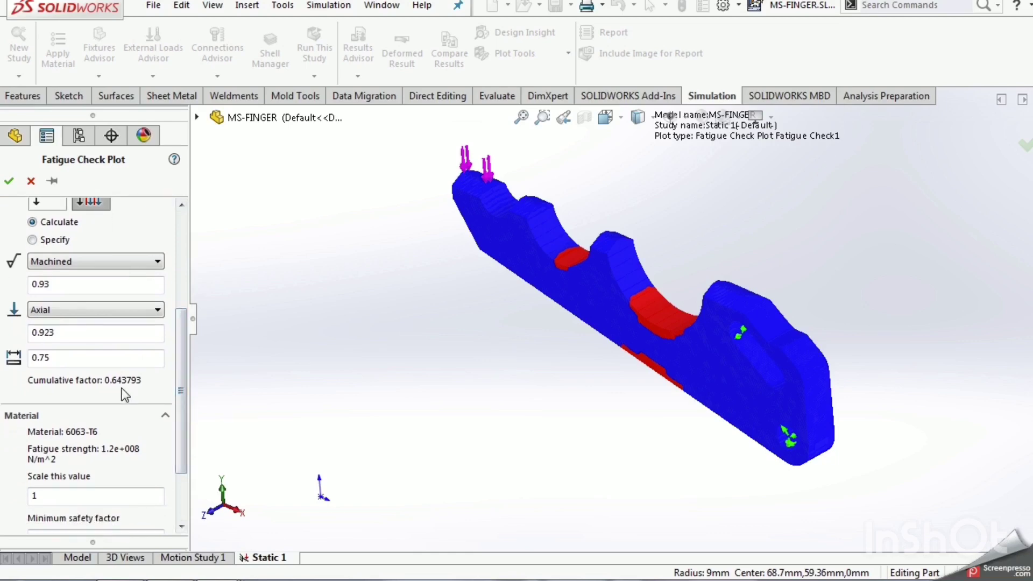
drag(181, 412, 183, 379)
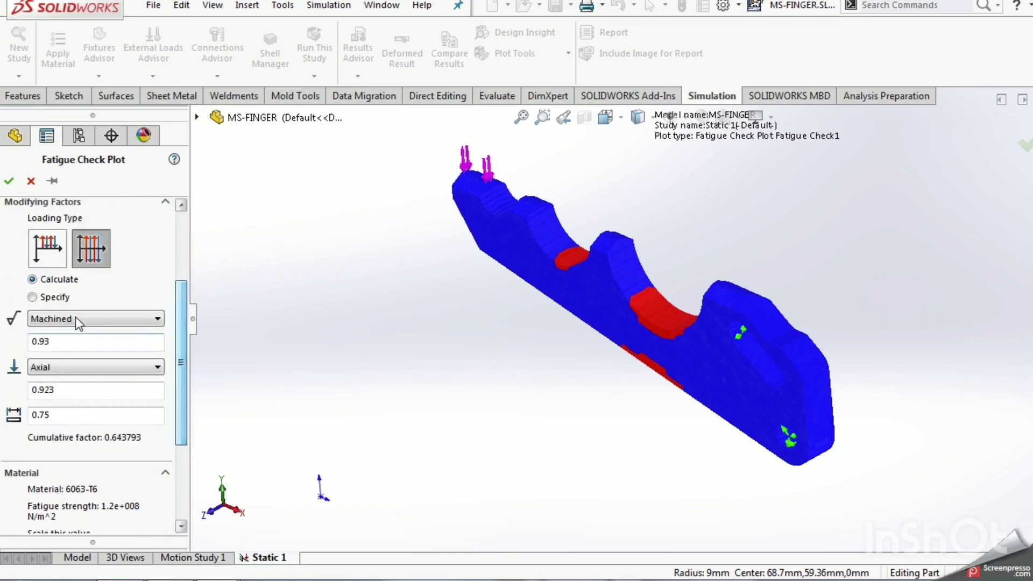
Try a specified 0.64 factor, revert to Calculate, and accept the plot in Trimetric view.
click(32, 297)
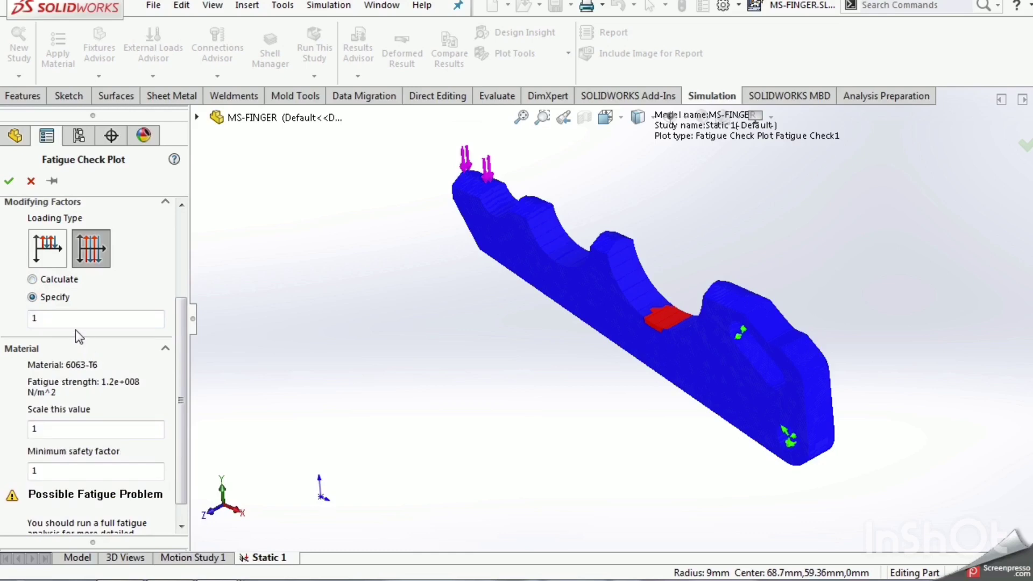
click(63, 319)
text(0.64)
click(107, 425)
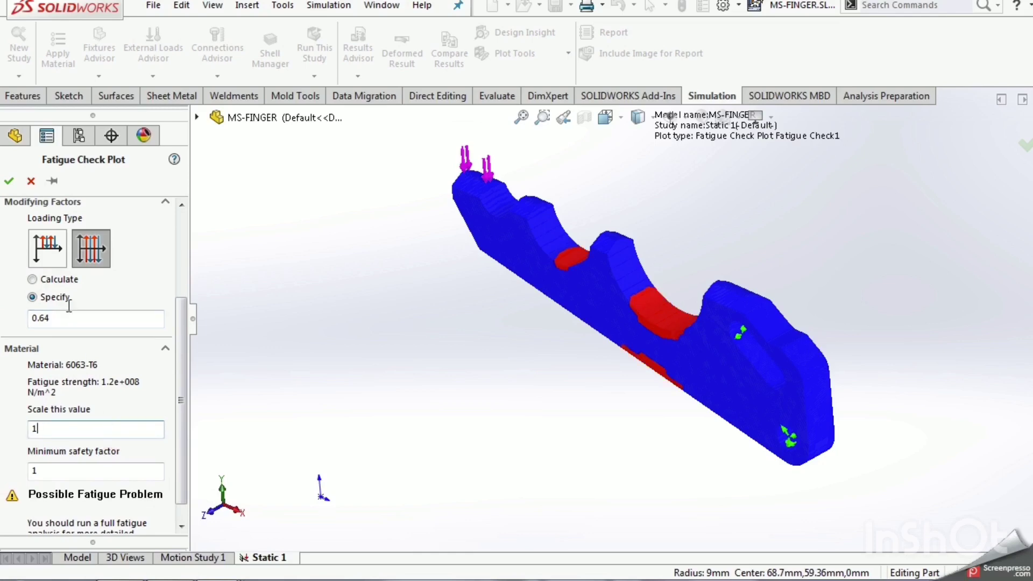
click(32, 280)
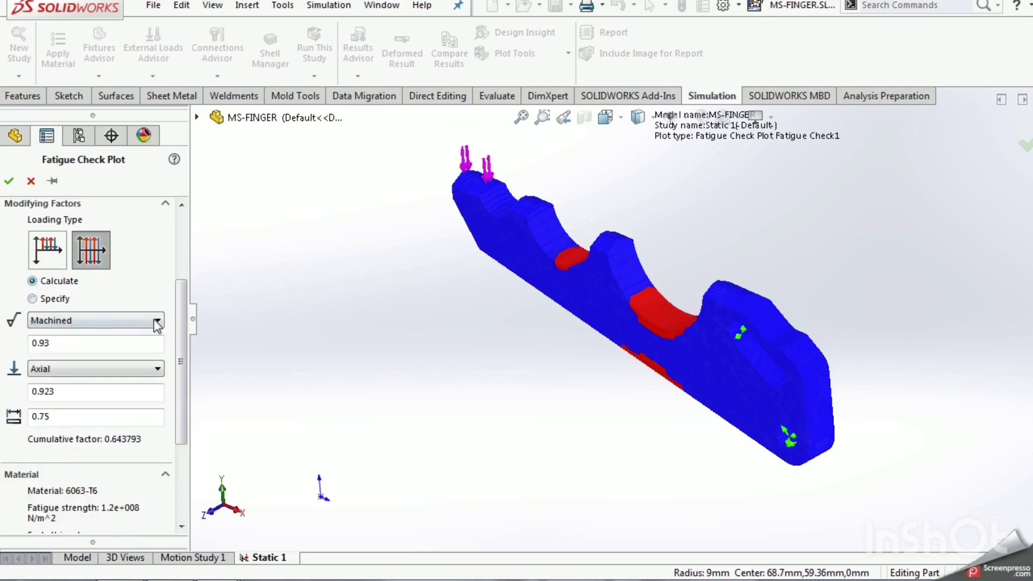
drag(185, 320, 75, 238)
click(8, 181)
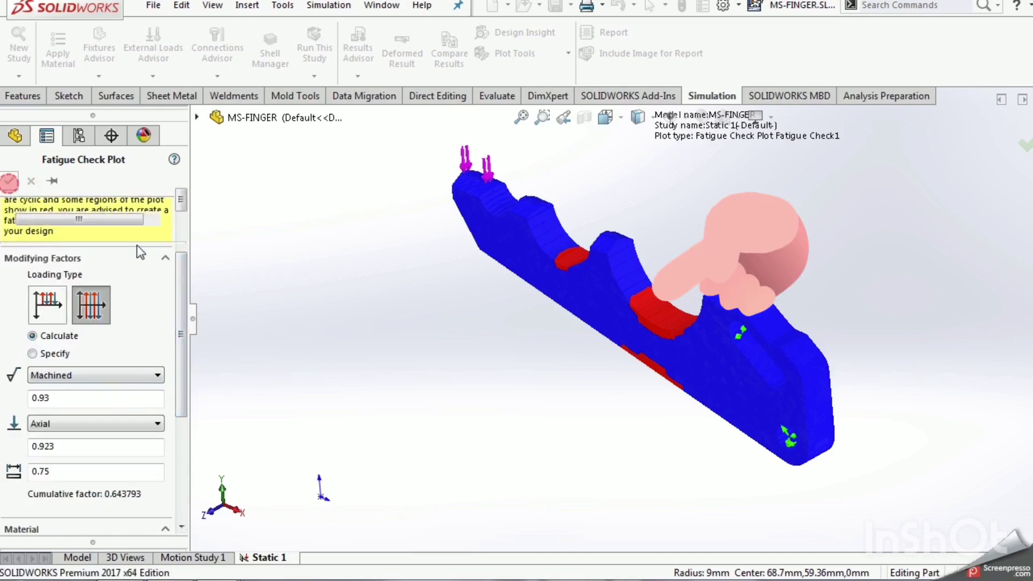
right_drag(290, 355, 338, 293)
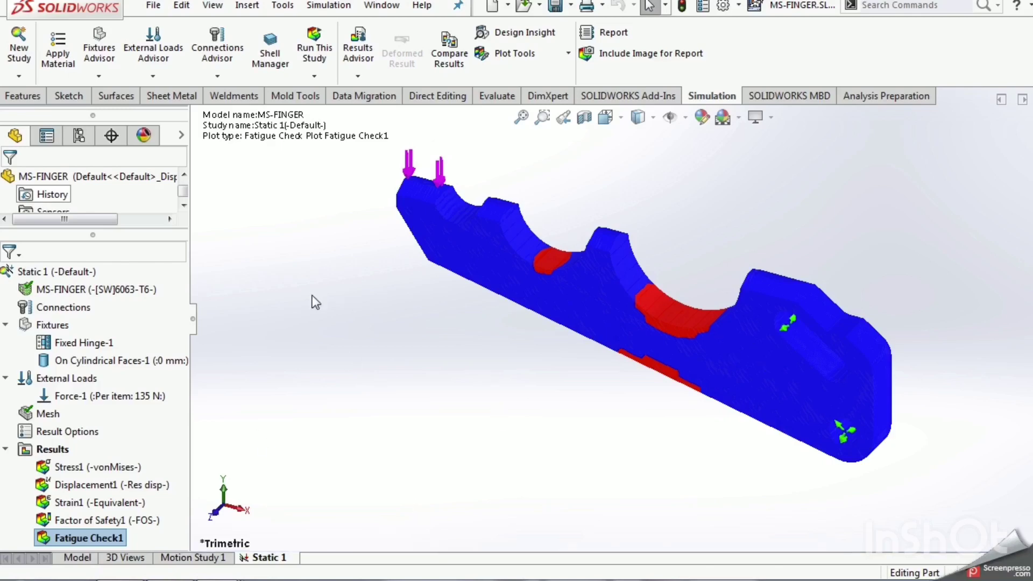
Create a new fatigue study named Fatigue 1.
click(19, 76)
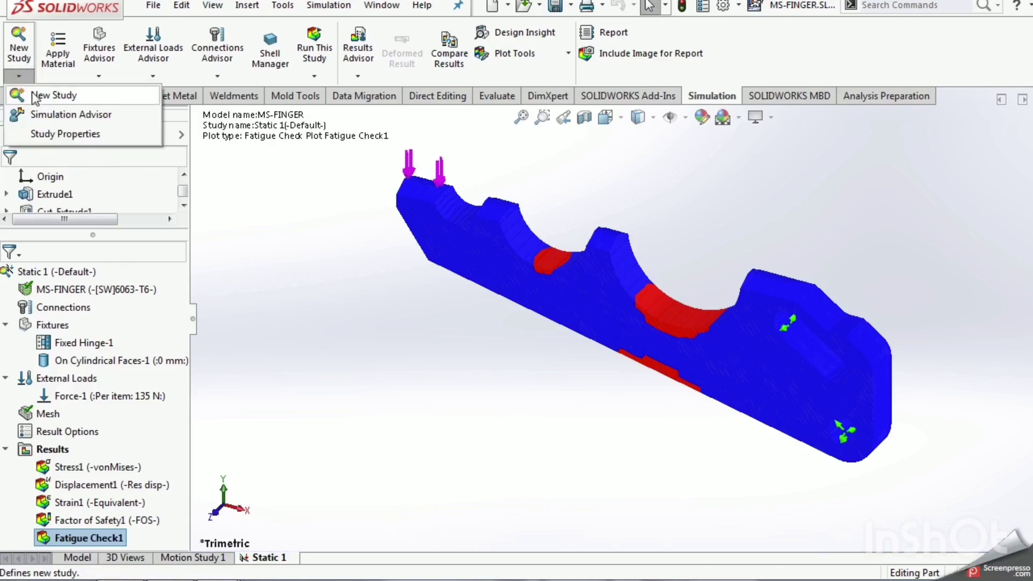
click(54, 95)
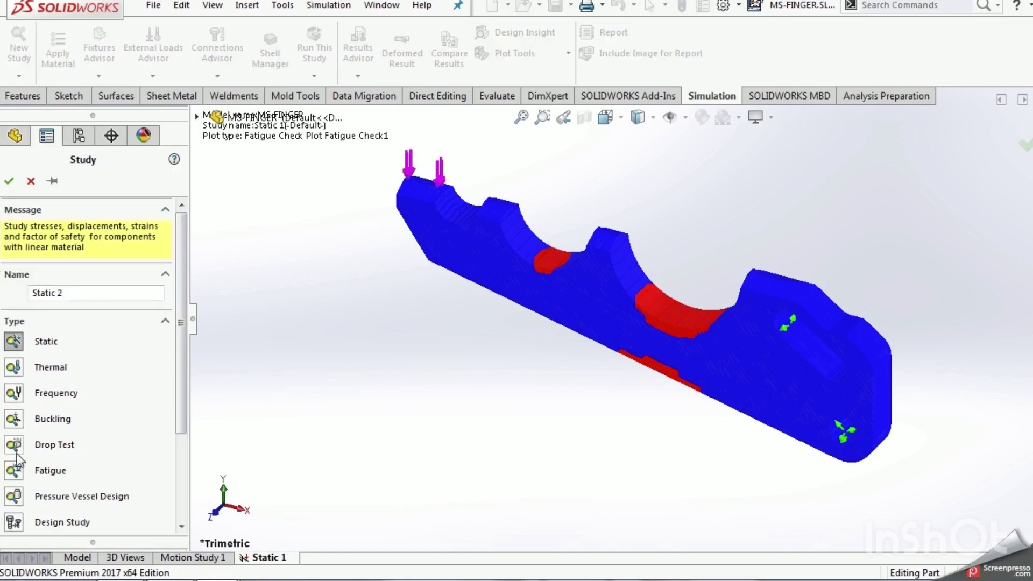
click(15, 471)
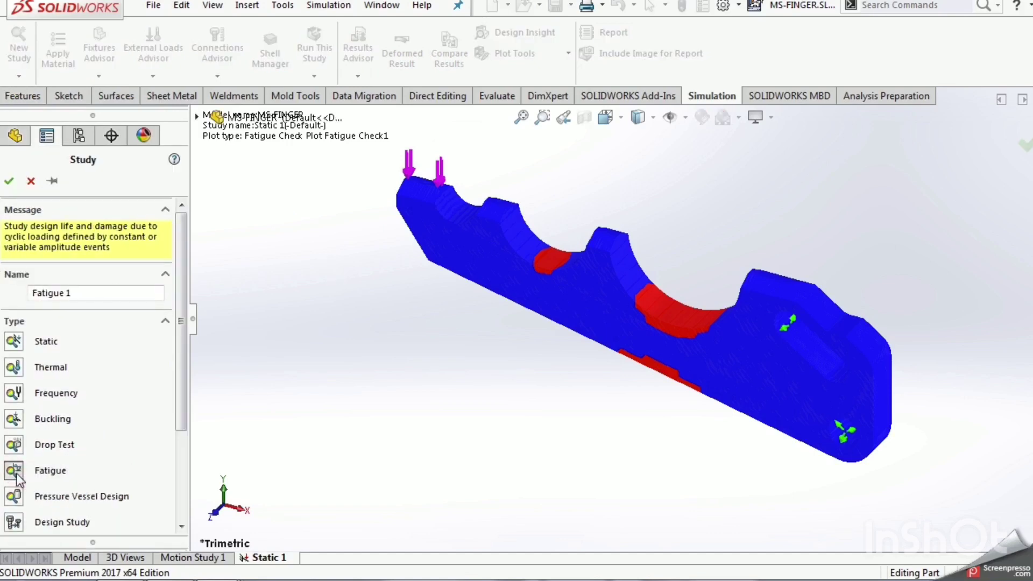
click(9, 181)
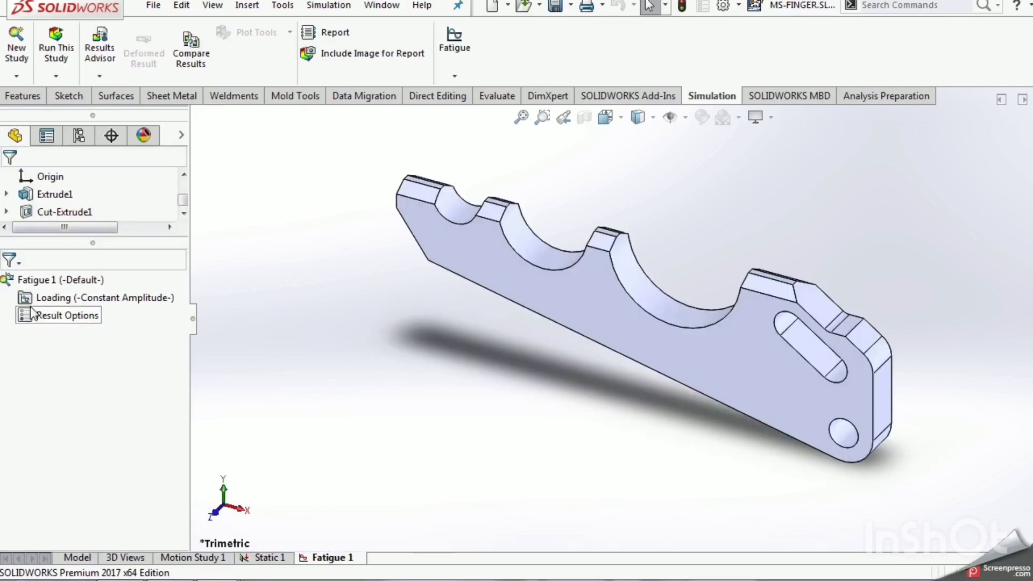
Add a constant-amplitude Event-1 of 100000 fully reversed cycles and show it under Loading.
right_click(31, 302)
click(46, 311)
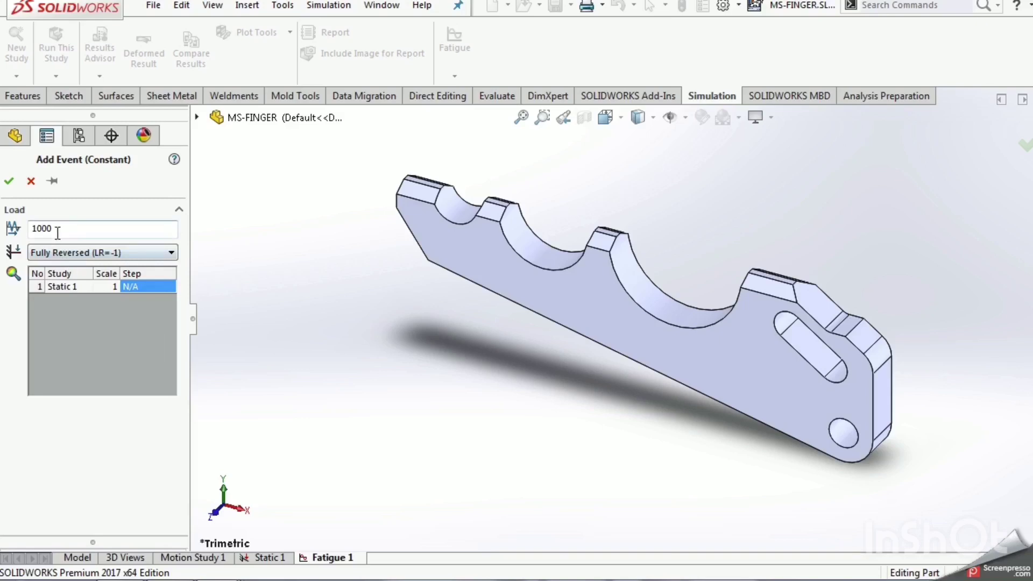
double_click(30, 228)
text(10)
click(96, 253)
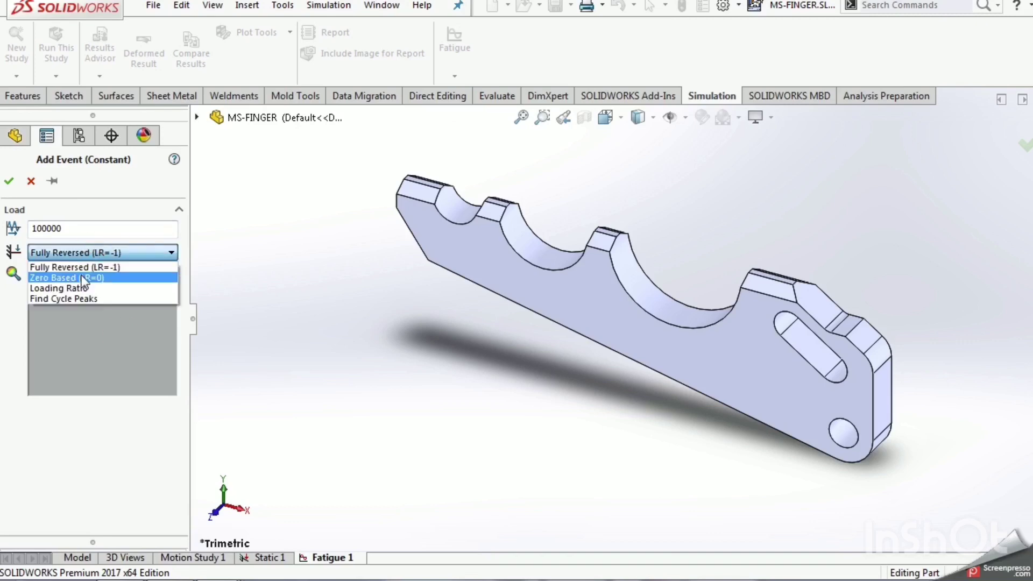
click(104, 252)
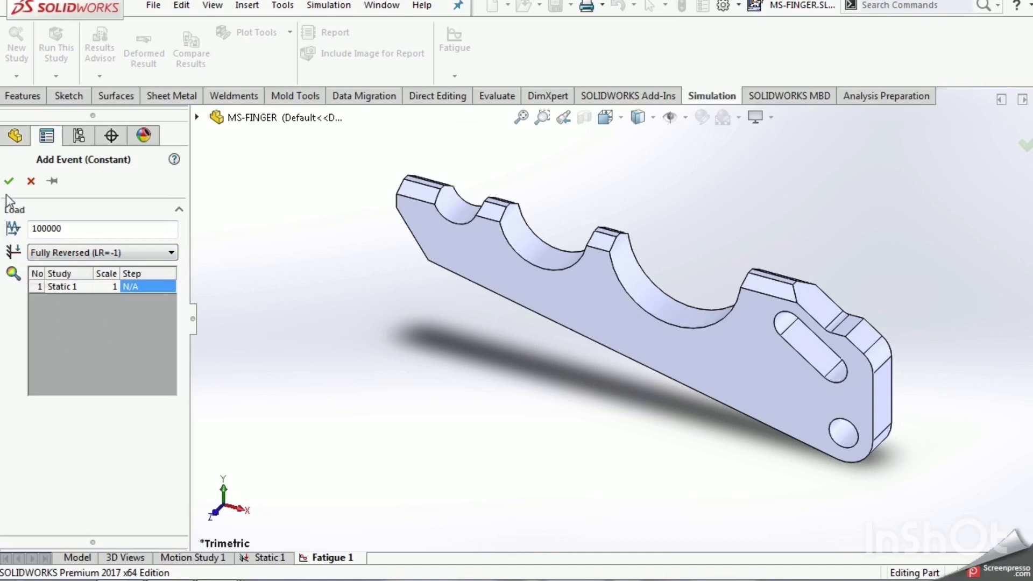
drag(92, 115, 93, 244)
key(Return)
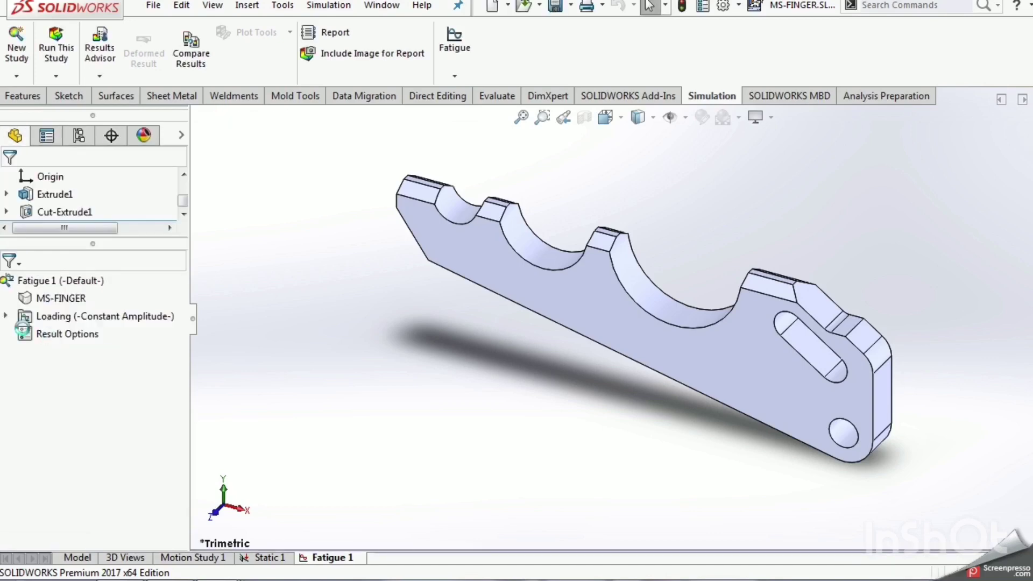
click(5, 316)
Run Fatigue 1, with damage peaking at 3.836e+002 percent, and start probing the Damage result.
right_click(47, 280)
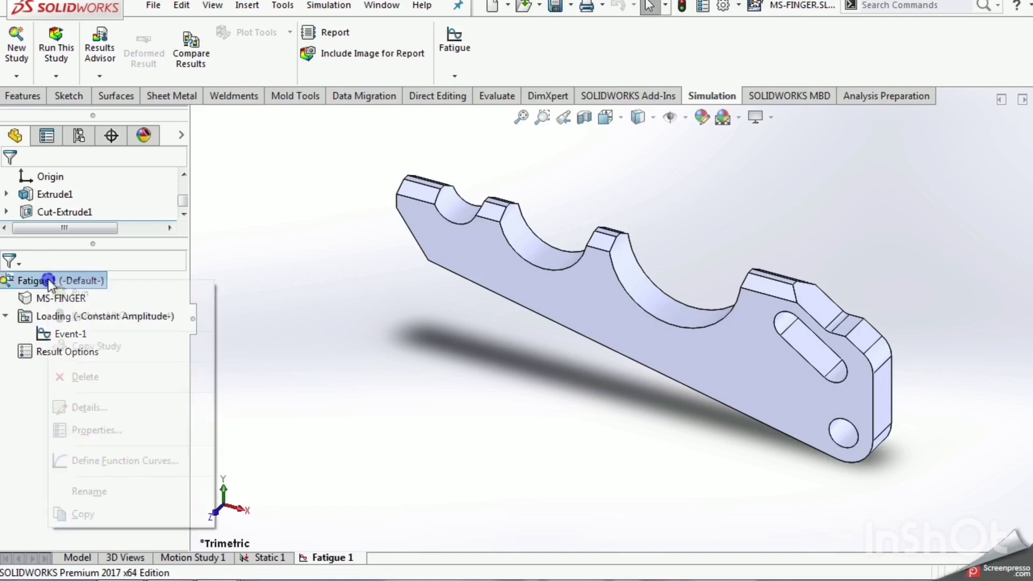
click(64, 291)
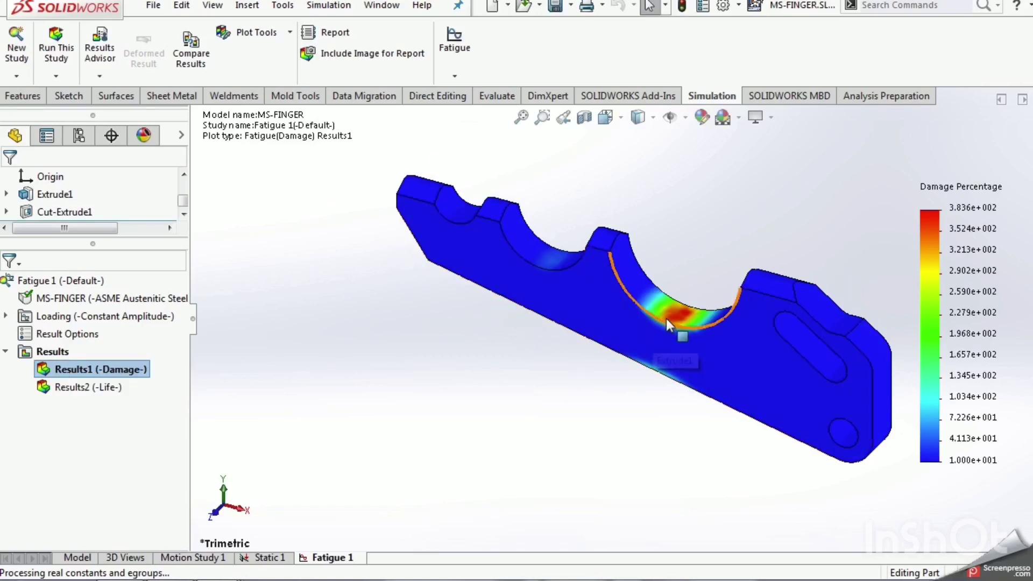
ctrl+middle_drag(667, 314, 549, 313)
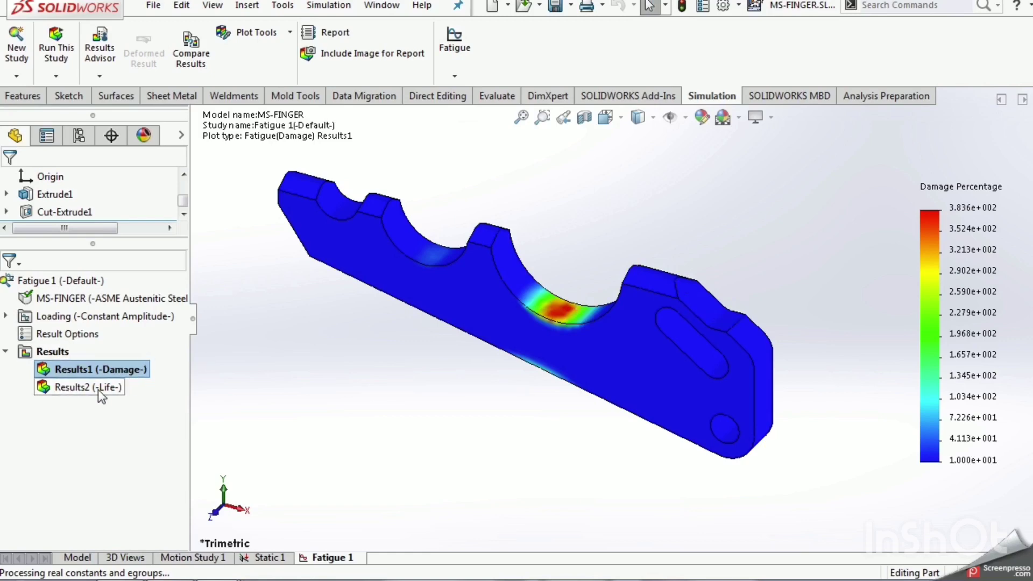
right_click(76, 369)
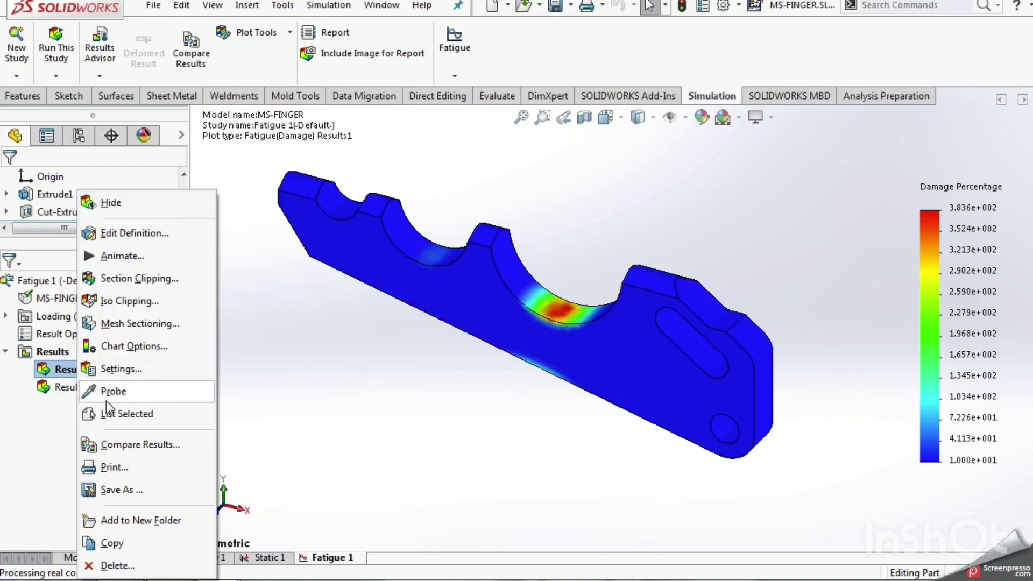
key(Escape)
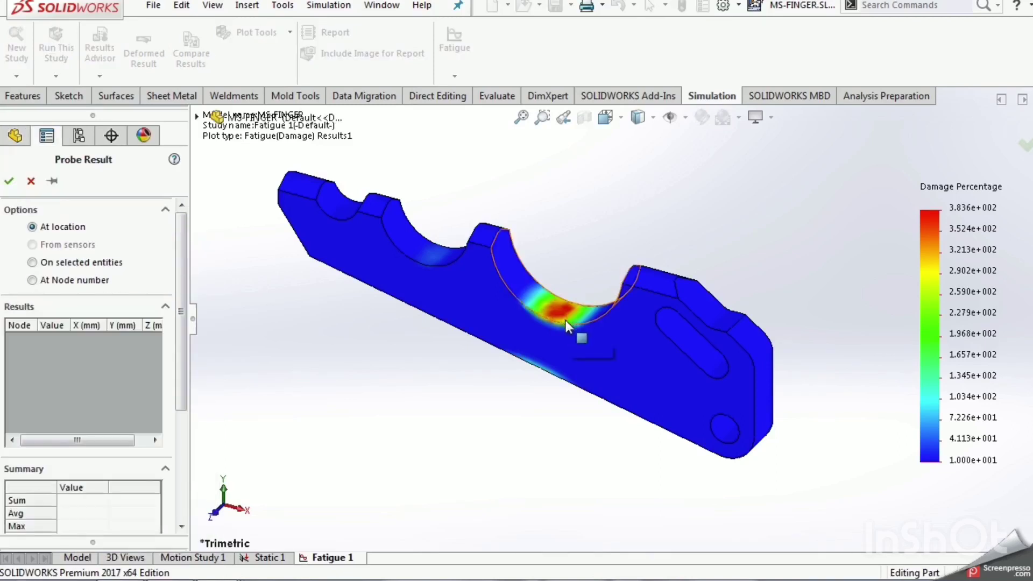
Probe damage along the notch arc edge and chart it, showing a 3.232e+002 percent maximum.
click(564, 324)
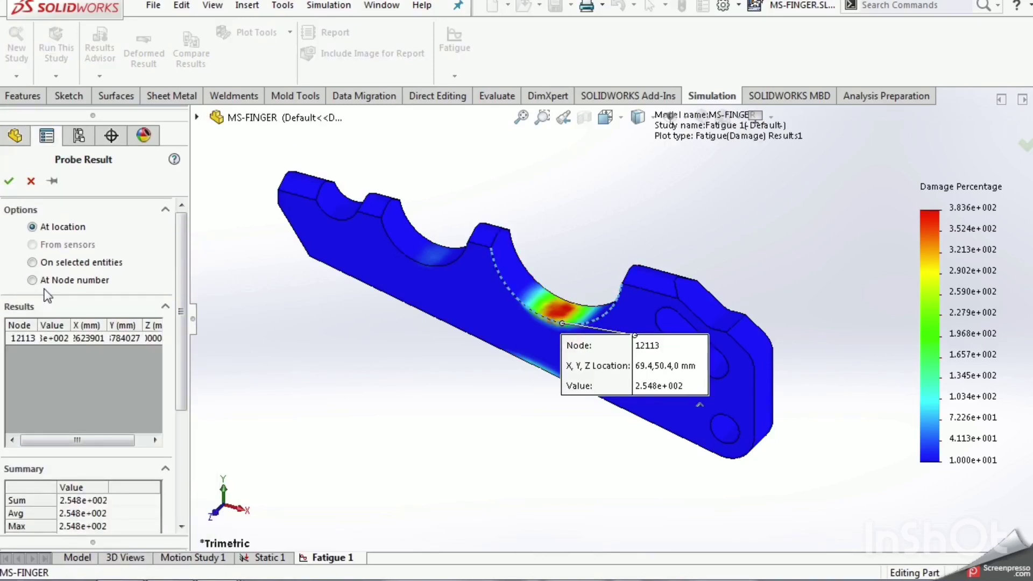
click(33, 262)
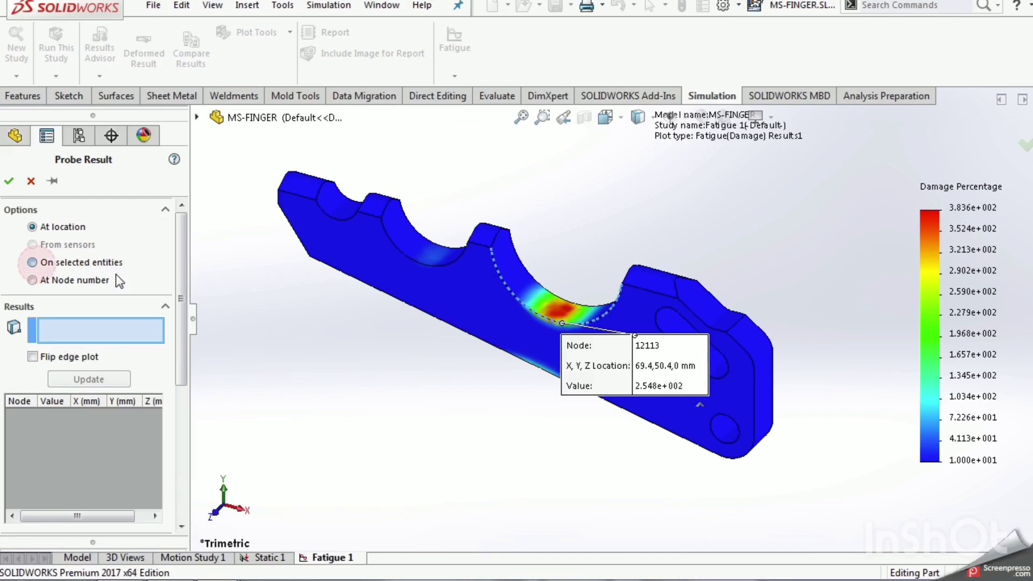
click(569, 324)
click(89, 379)
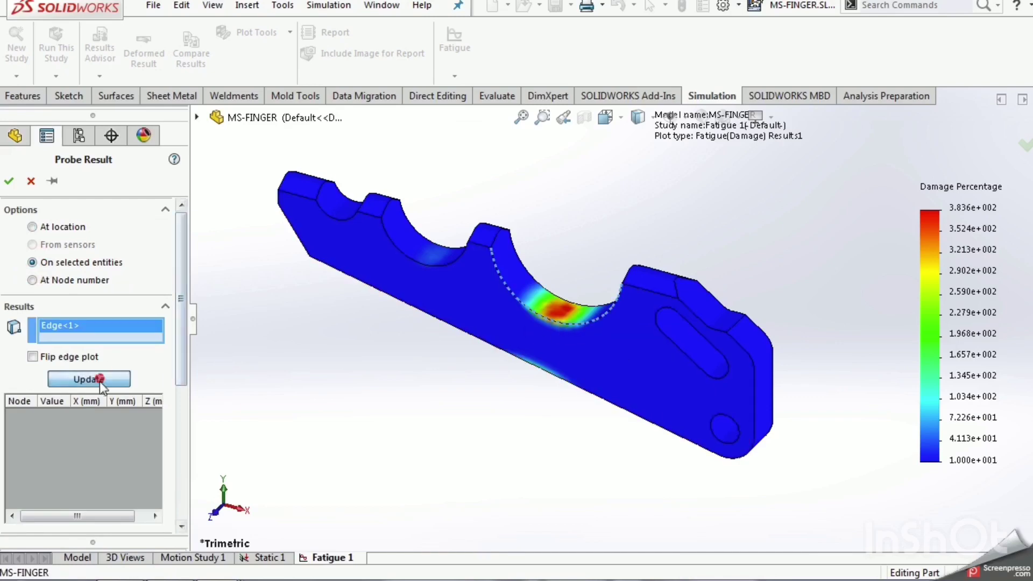
drag(181, 357, 183, 461)
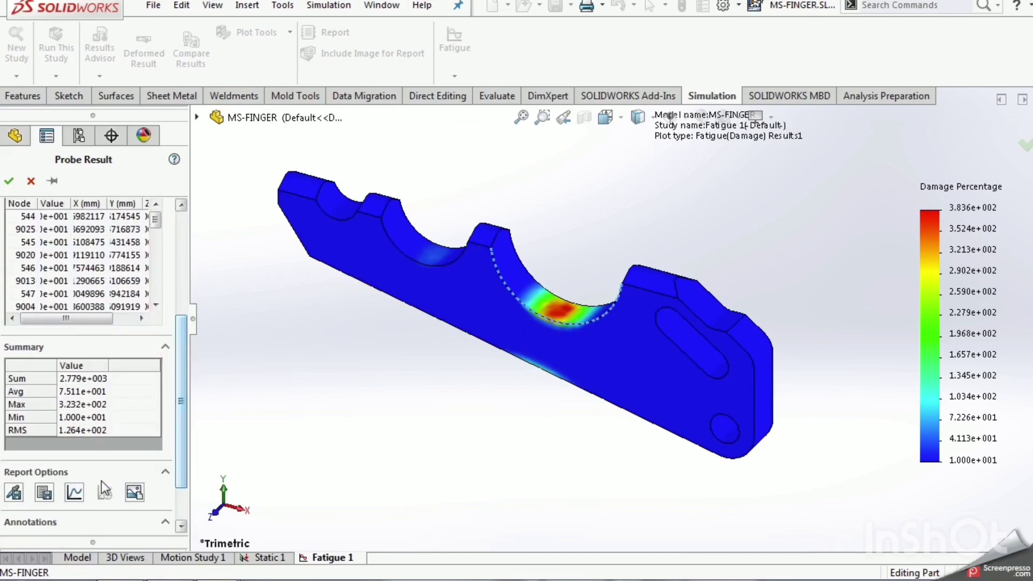
click(77, 496)
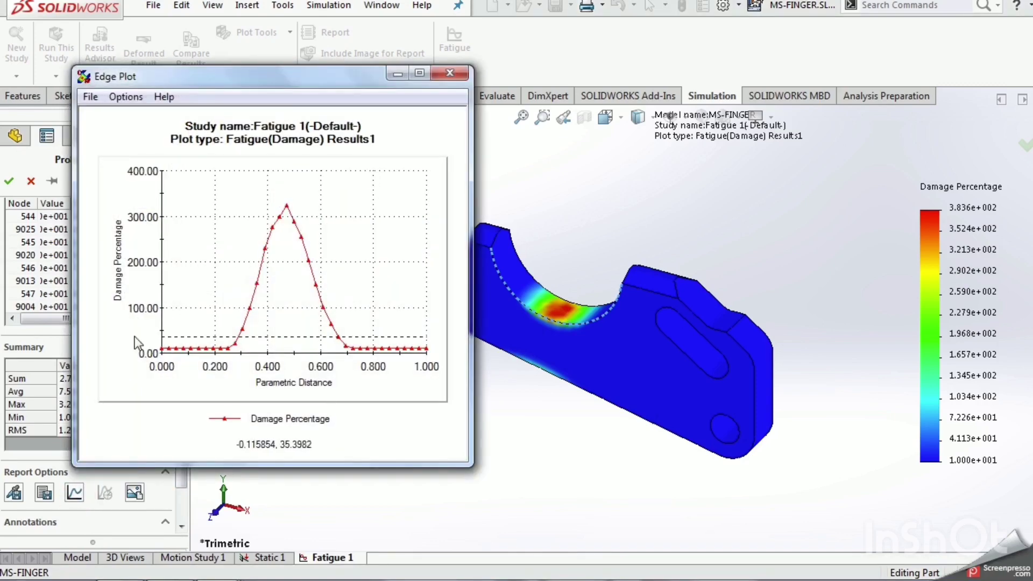
click(448, 73)
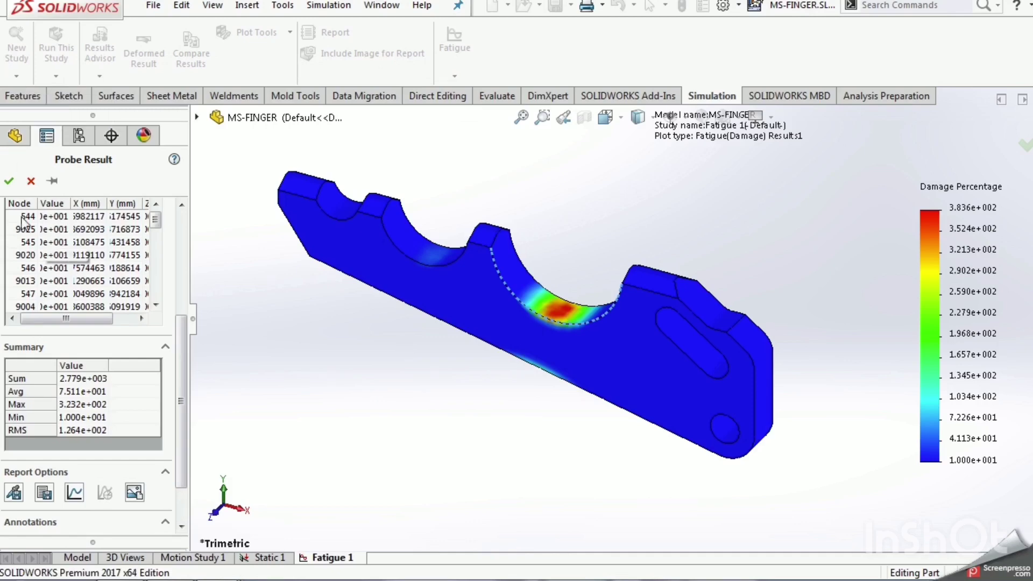
click(8, 181)
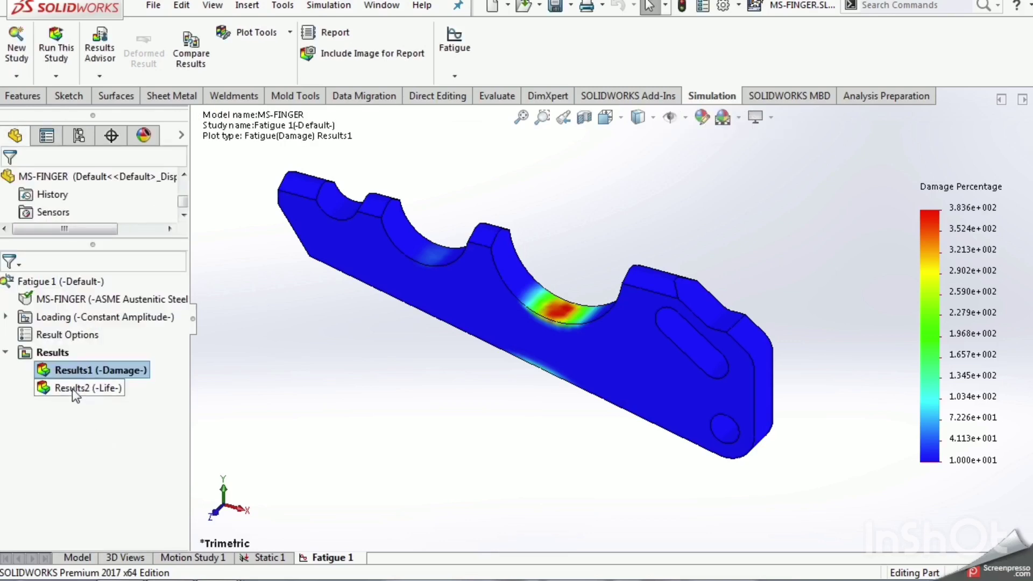
Show the Results2 Total Life plot (2.607e+004 to 1.000e+006 cycles) and start probing it.
double_click(72, 388)
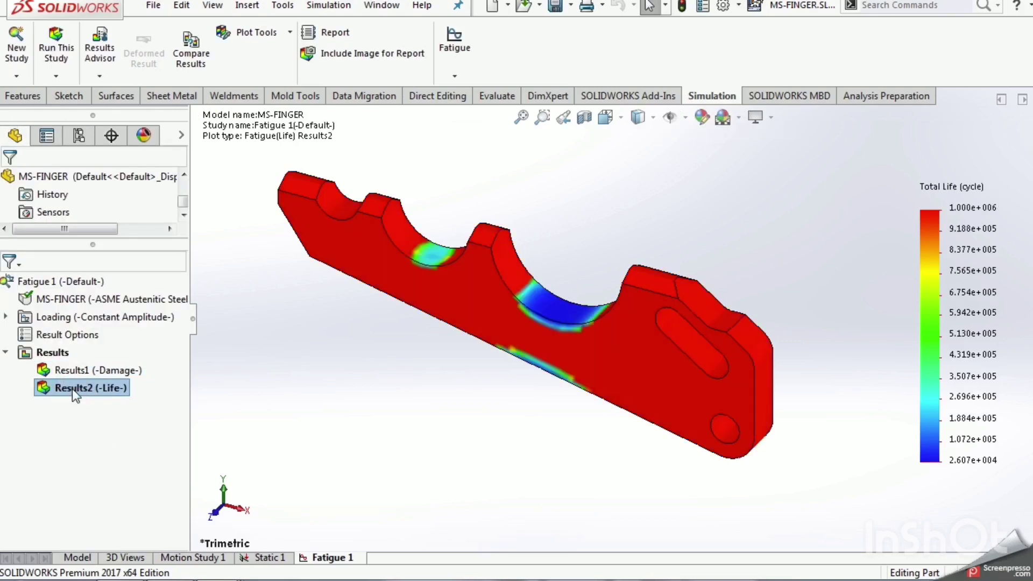
right_click(73, 388)
click(75, 395)
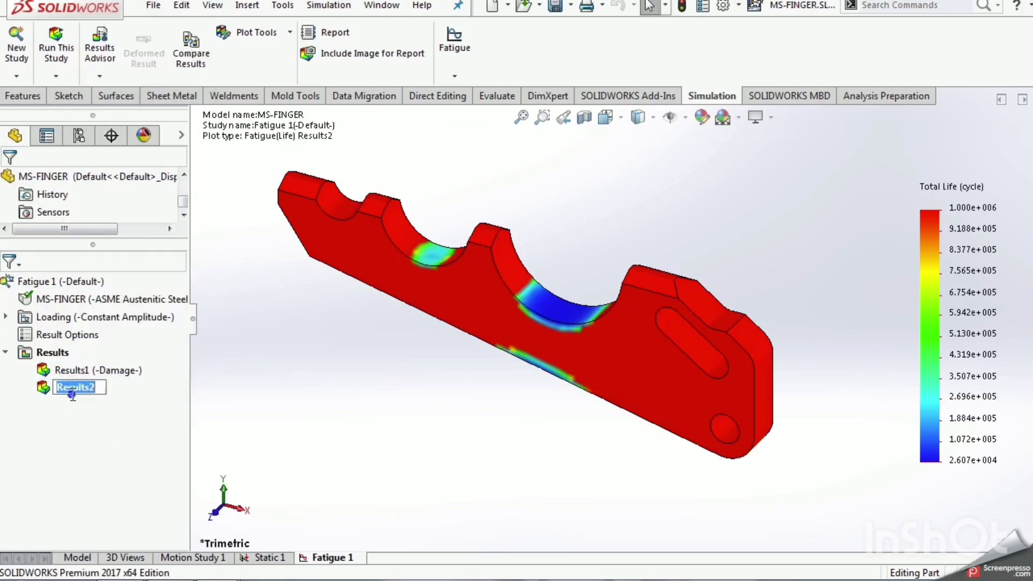
right_click(72, 394)
click(40, 389)
right_click(39, 388)
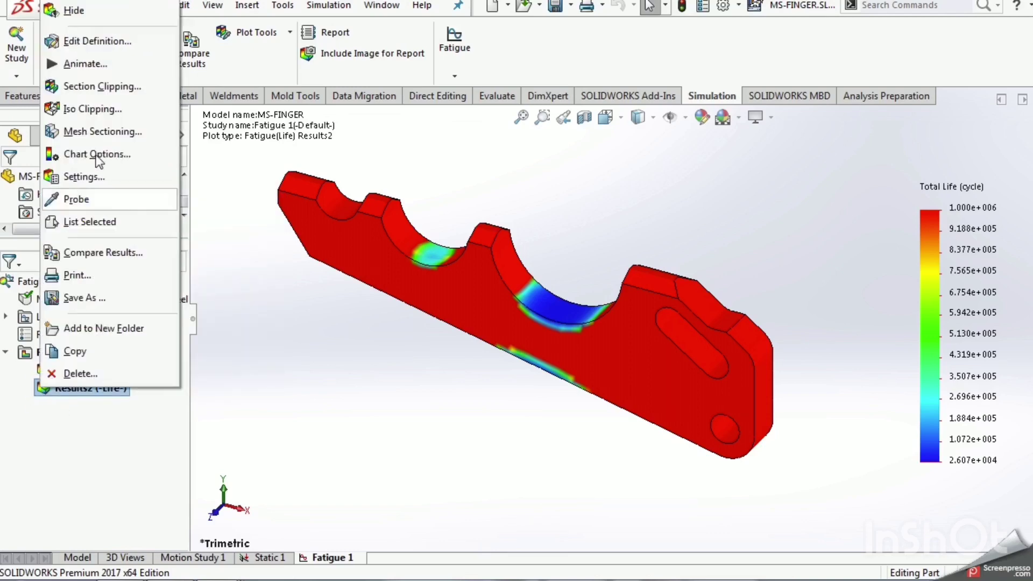
click(71, 199)
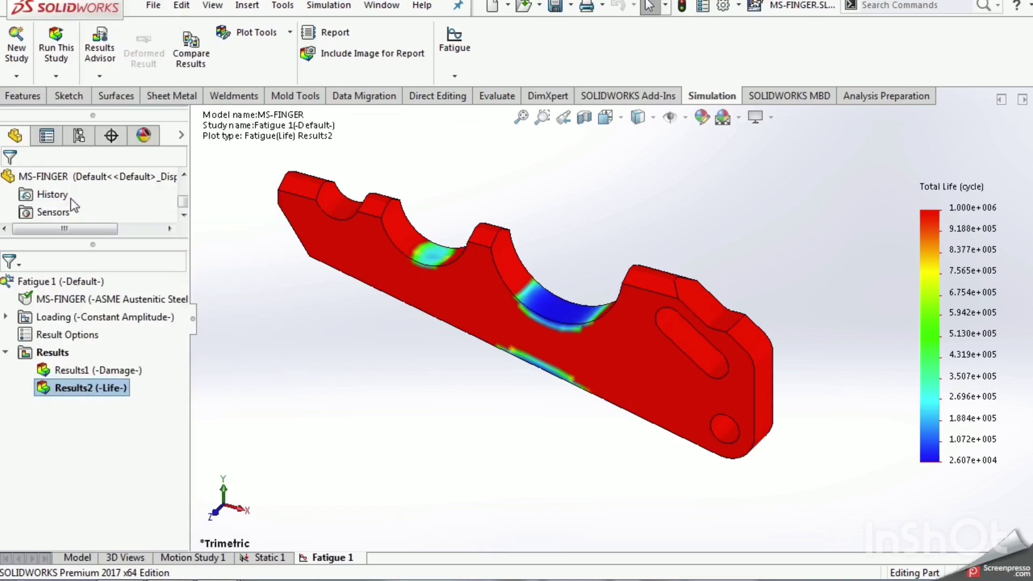
Probe Total Life along the critical arc edge and chart it.
click(57, 264)
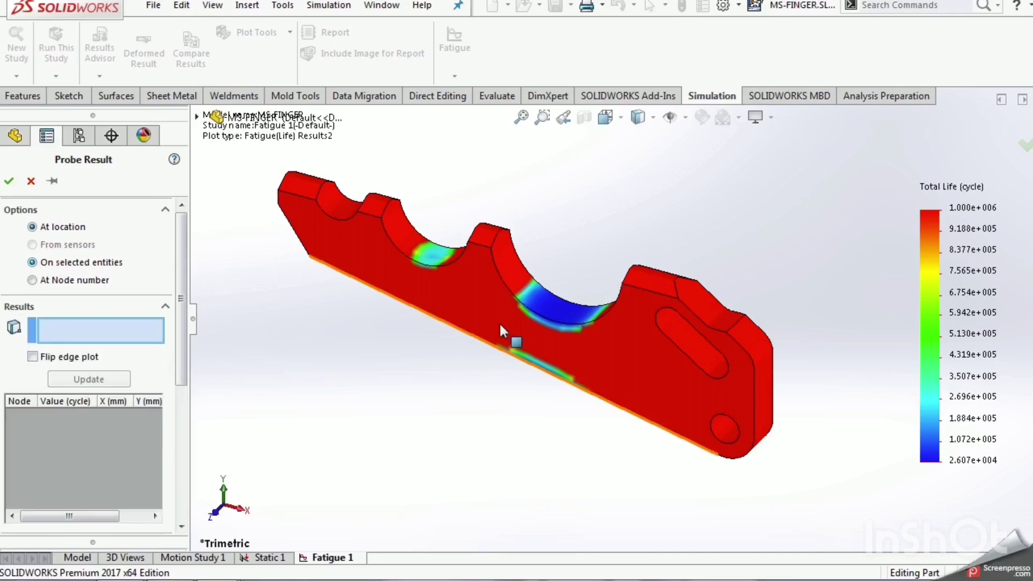
click(563, 324)
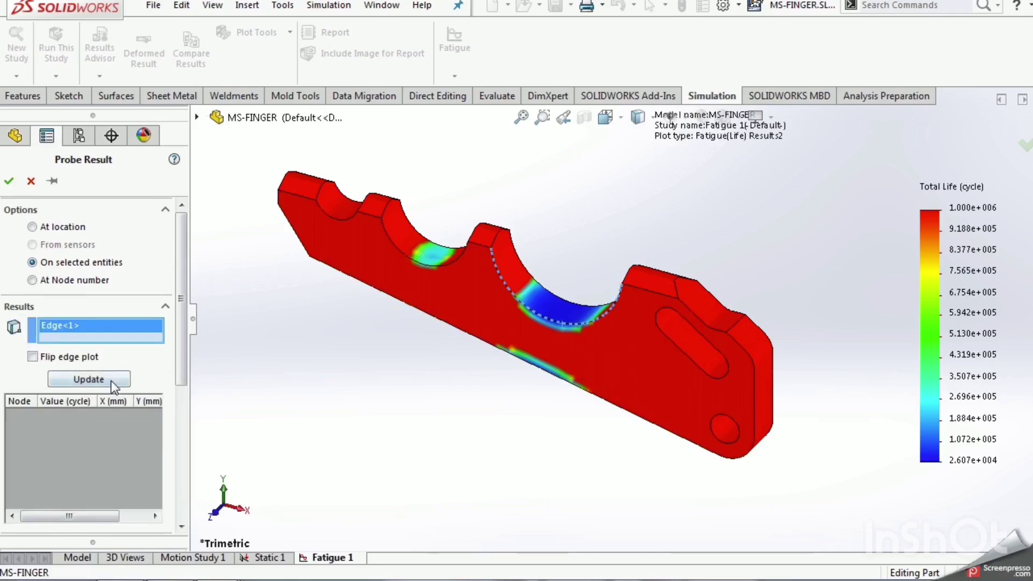
click(111, 380)
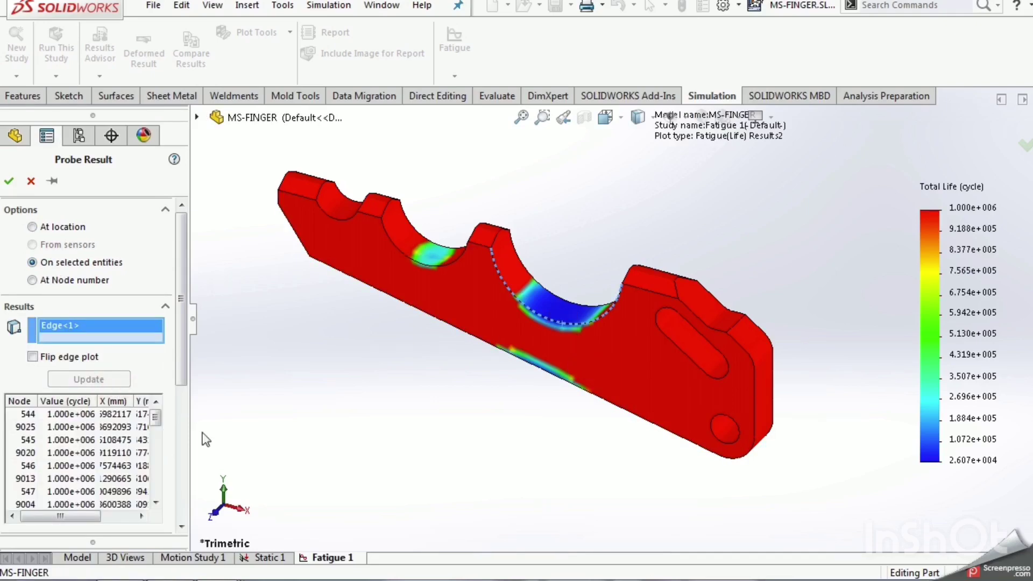
click(183, 430)
click(72, 434)
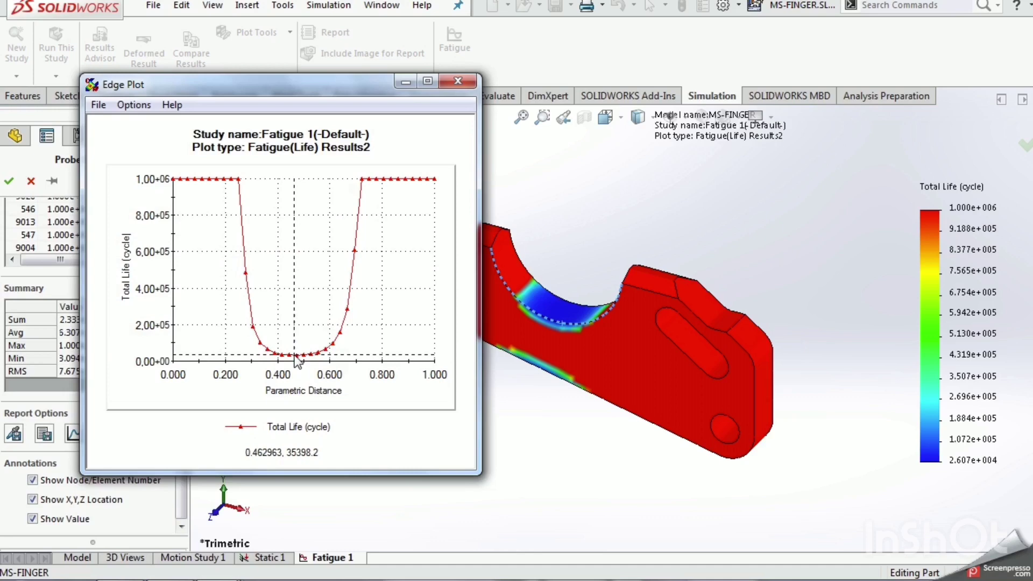
click(452, 84)
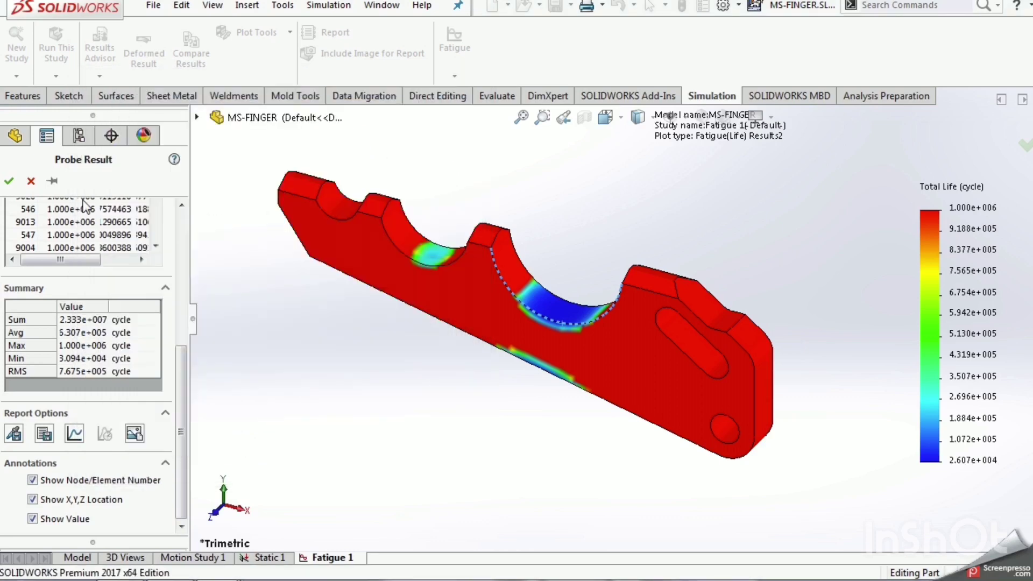
Probe a single notch point reading 3.337e+004 cycles, then return to the MS-FINGER part model.
click(183, 294)
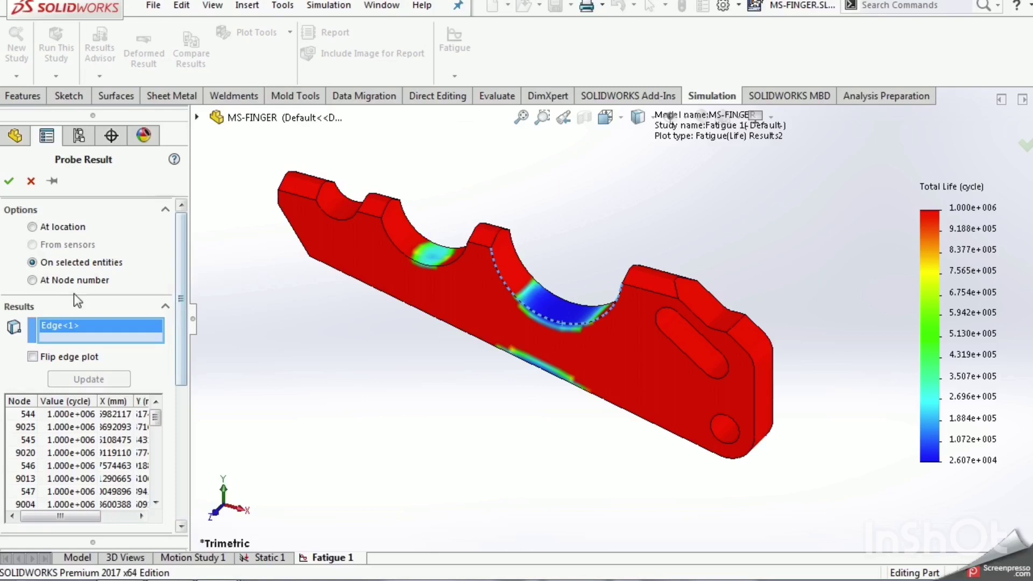
click(32, 226)
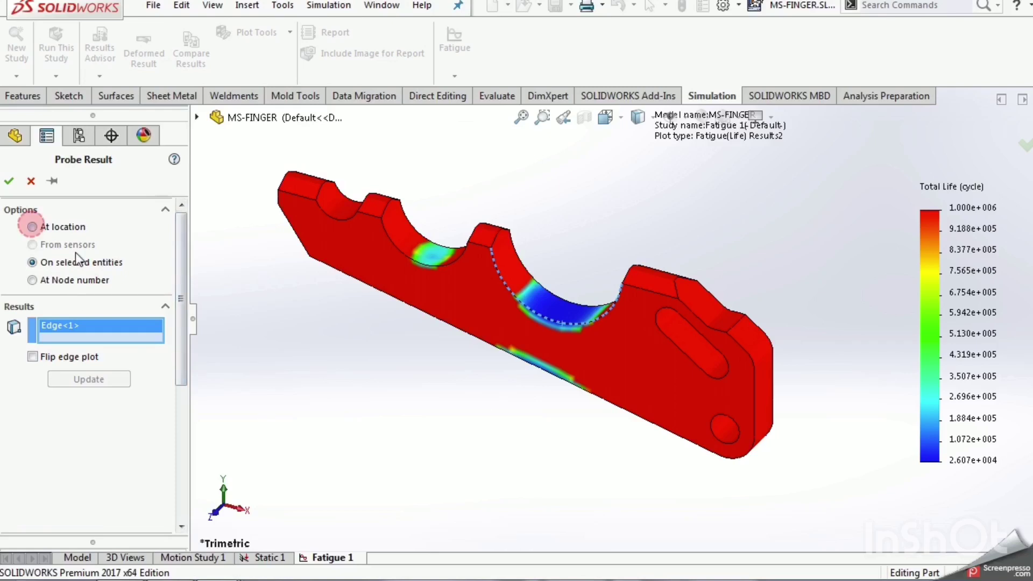
click(546, 317)
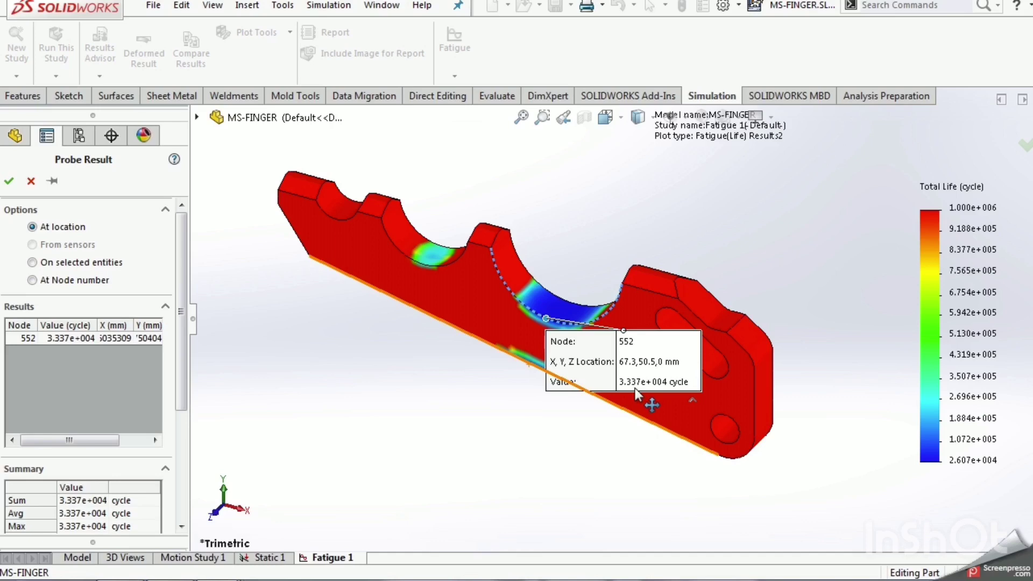
click(10, 181)
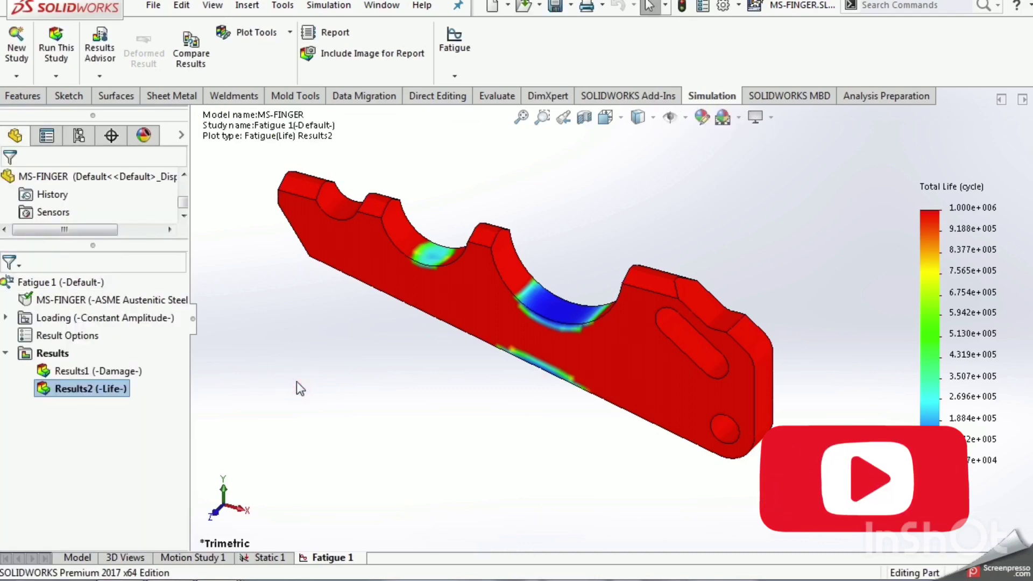
click(70, 557)
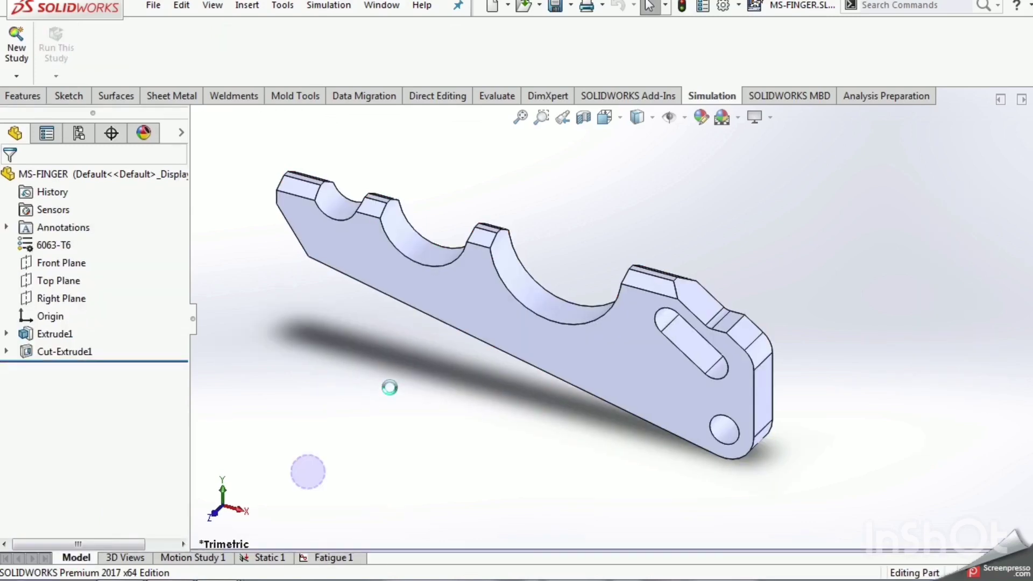